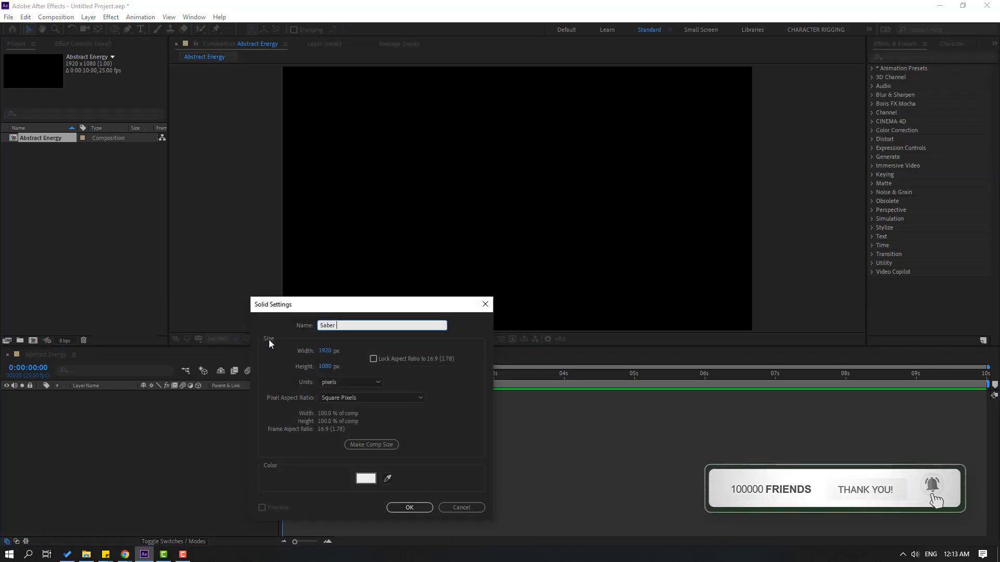
Step: Create a black solid named Saber 01 and apply Video Copilot's Saber effect to it
{"action": "left_click", "coordinate": [362, 483]}
{"action": "left_click_drag", "start_coordinate": [396, 521], "coordinate": [373, 520]}
{"action": "left_click", "coordinate": [617, 384]}
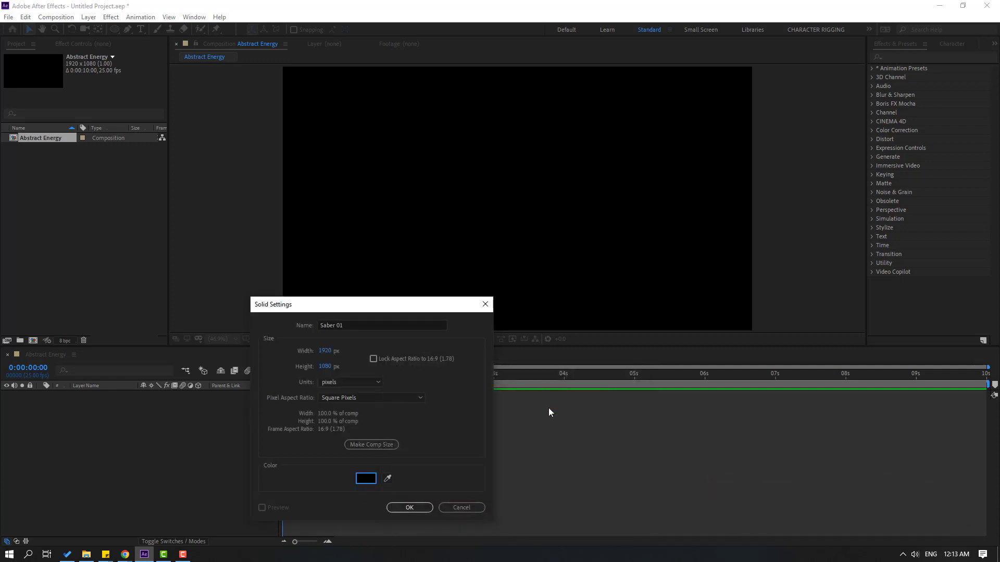
{"action": "left_click", "coordinate": [411, 506]}
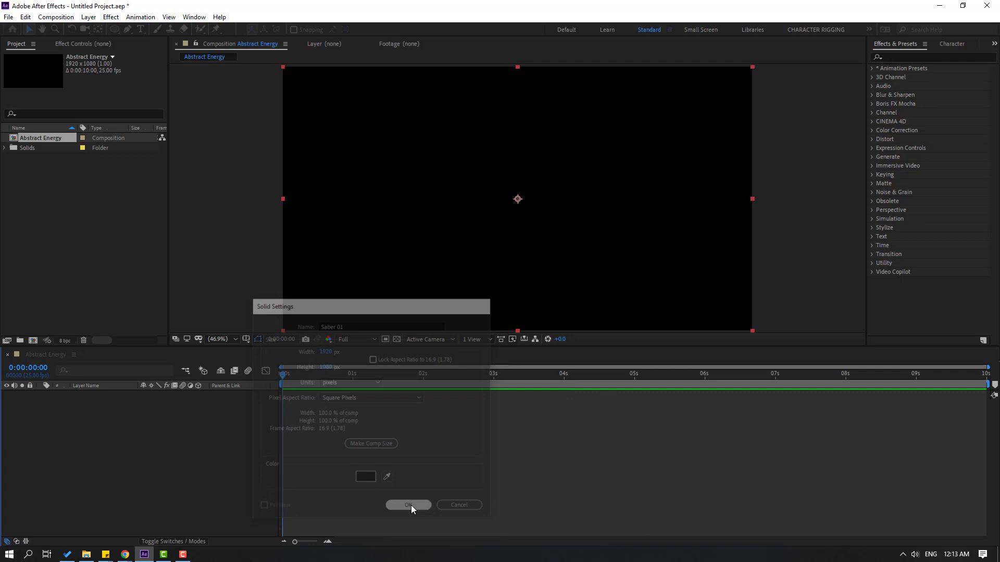
{"action": "left_click", "coordinate": [112, 18]}
{"action": "mouse_move", "coordinate": [137, 319]}
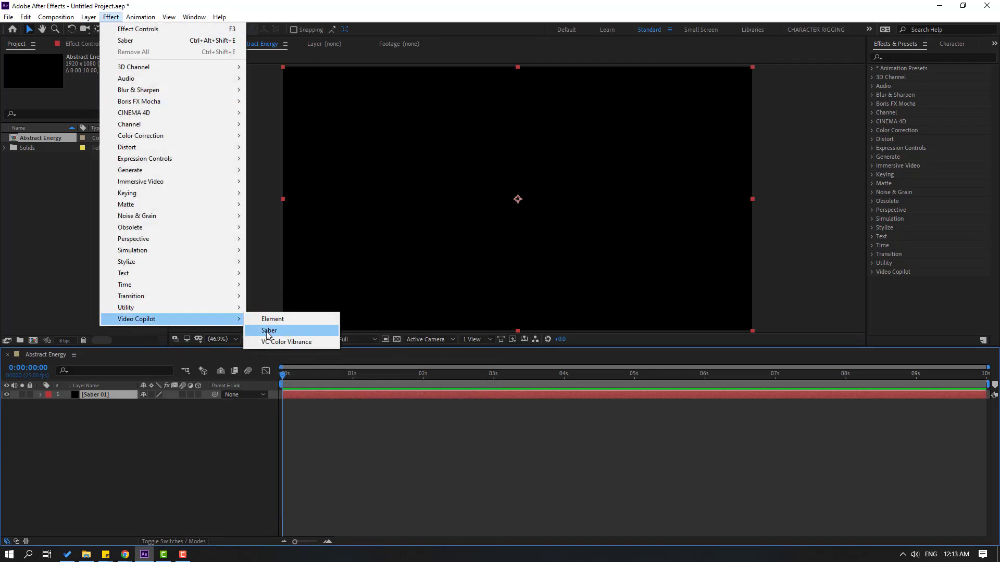
{"action": "left_click", "coordinate": [276, 332]}
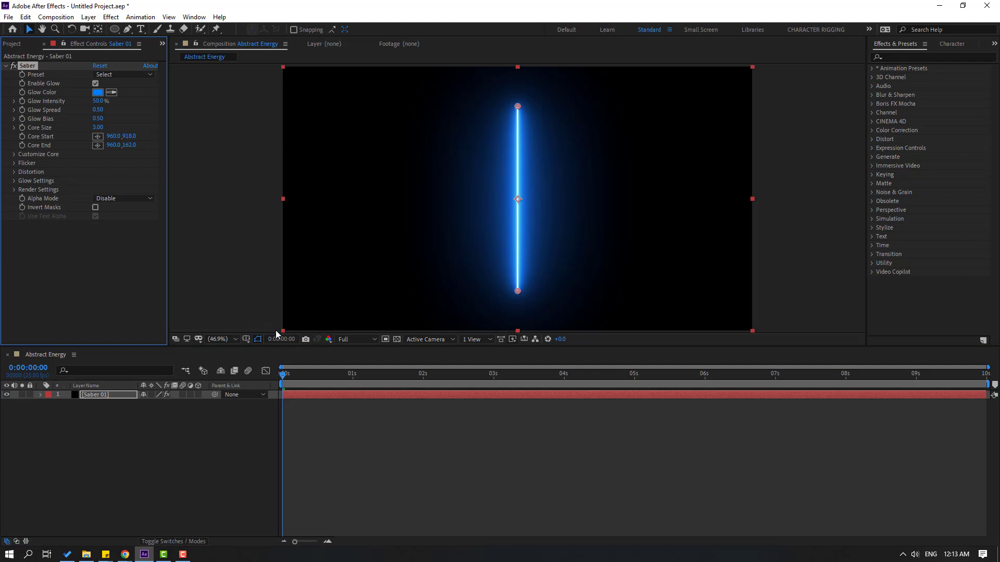
Step: Draw a circular ellipse mask, Mask 1, centred over the Saber beam
{"action": "left_click", "coordinate": [115, 31]}
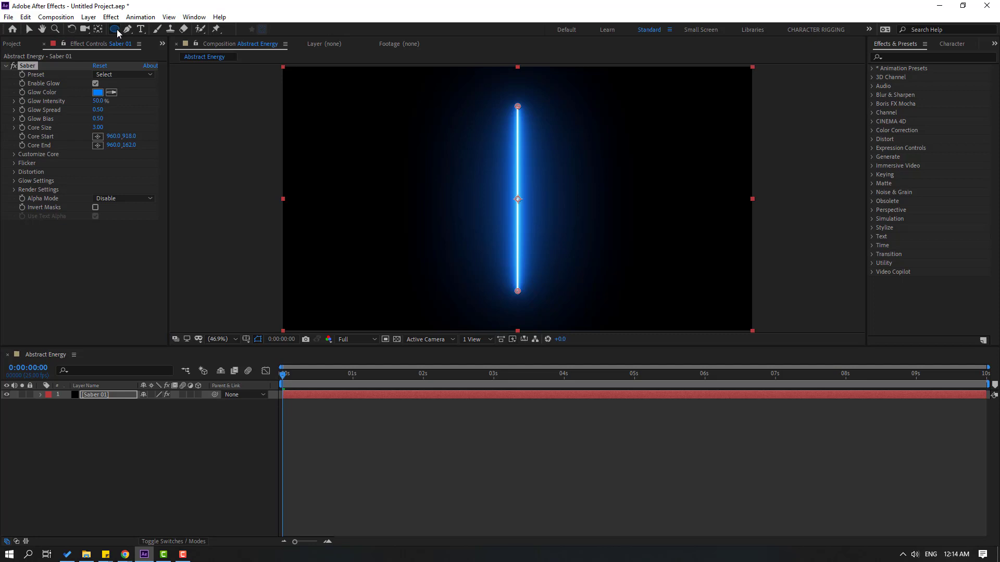
{"action": "left_click_drag", "start_coordinate": [117, 30], "coordinate": [149, 54]}
{"action": "left_click", "coordinate": [170, 54]}
{"action": "left_click_drag", "start_coordinate": [453, 108], "coordinate": [610, 273]}
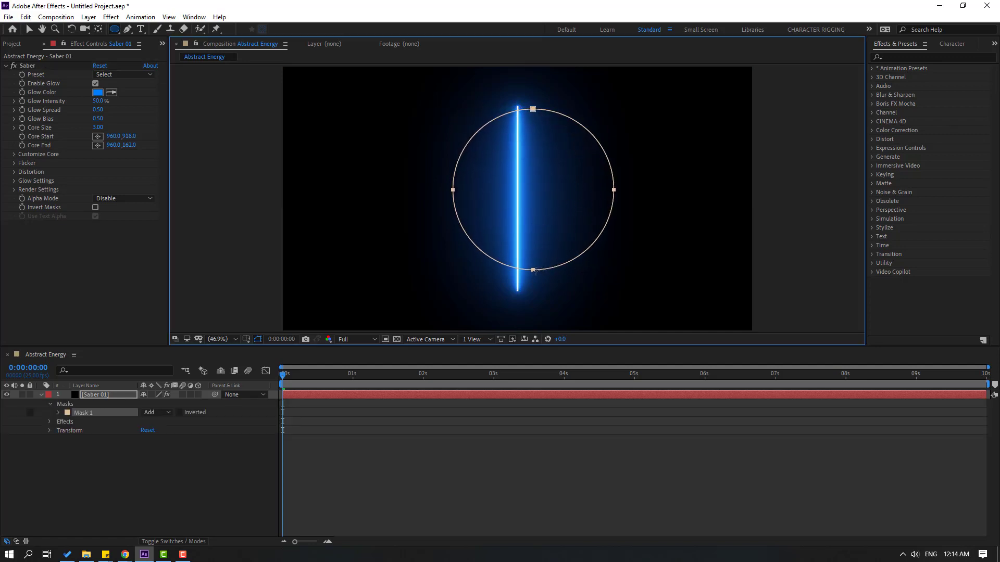
{"action": "left_click", "coordinate": [30, 29]}
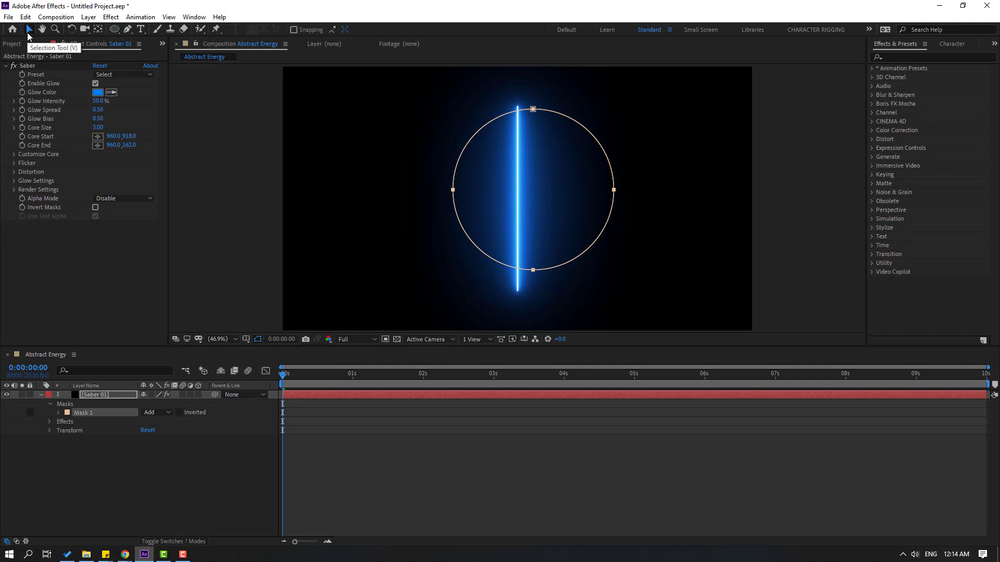
Step: Set Saber's Composite Settings to Transparent and verify it with the transparency grid
{"action": "left_click", "coordinate": [11, 290]}
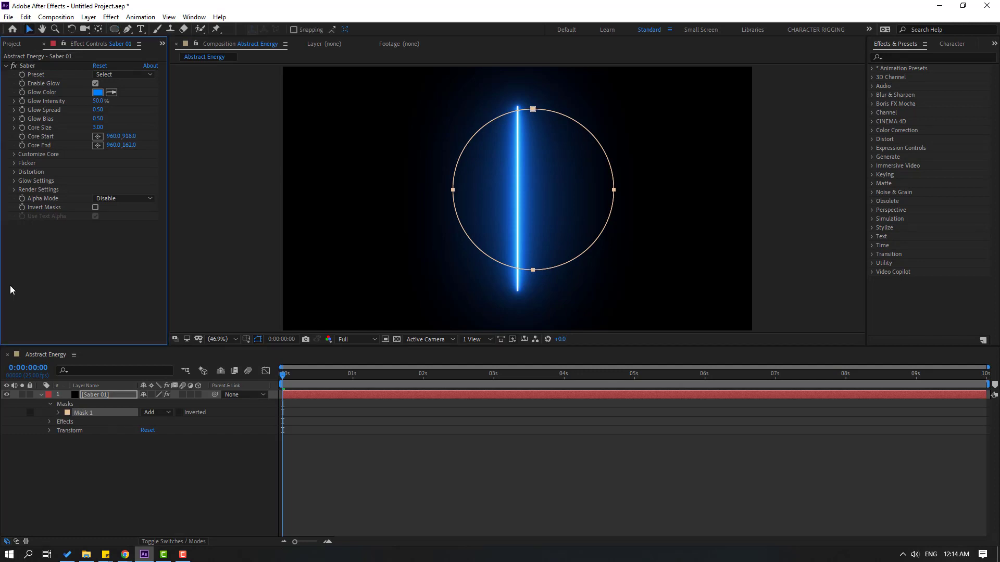
{"action": "left_click", "coordinate": [14, 191]}
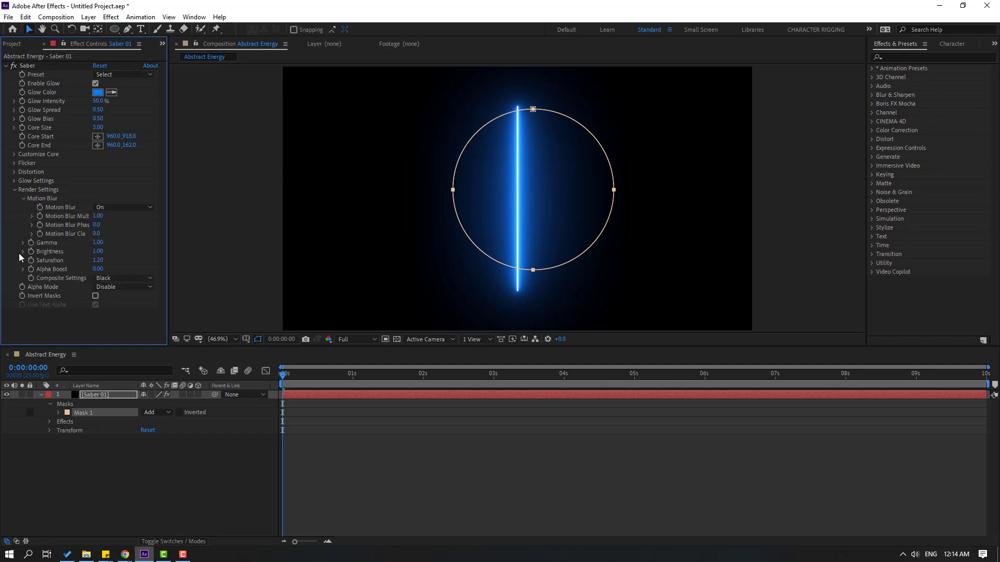
{"action": "left_click", "coordinate": [70, 291]}
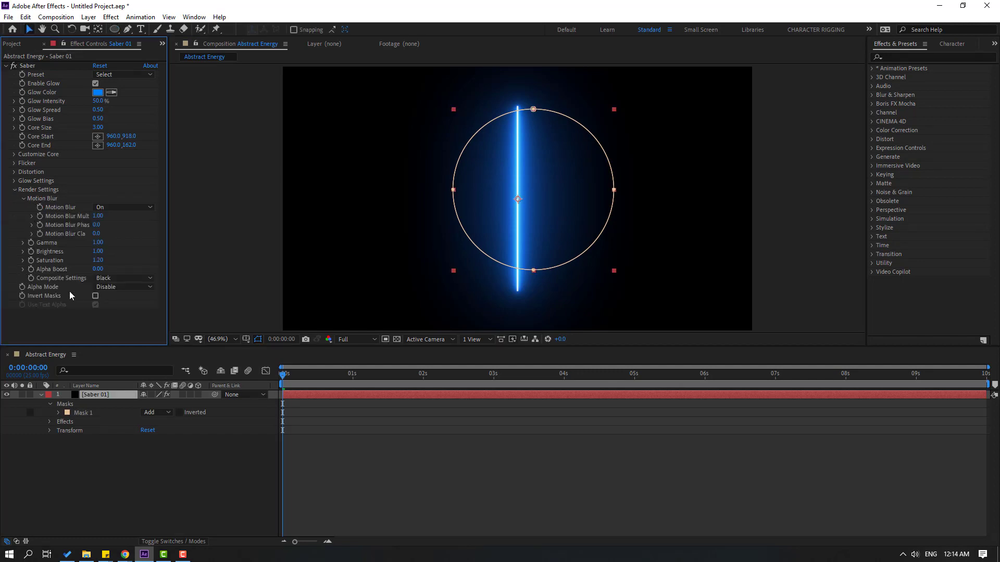
{"action": "left_click", "coordinate": [134, 279]}
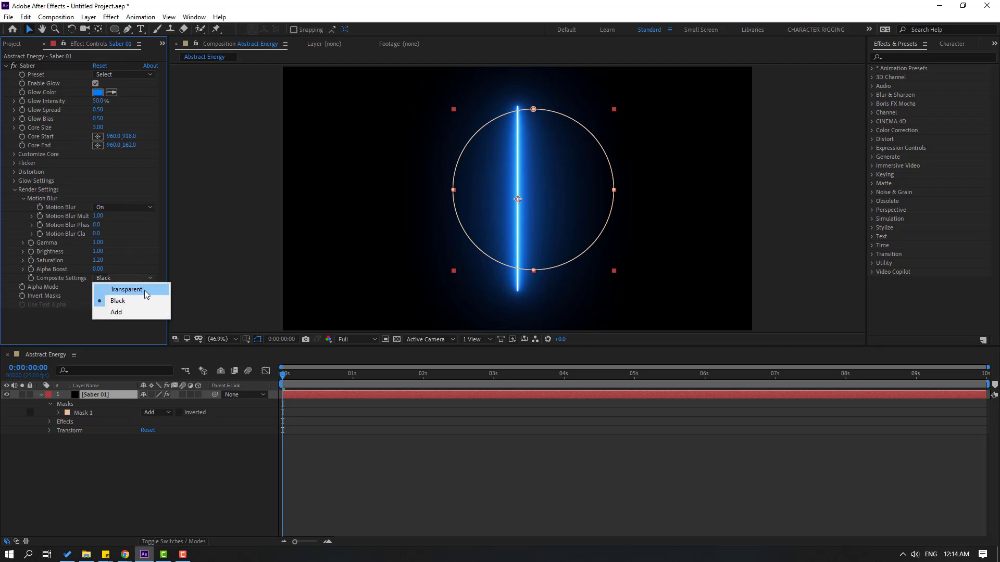
{"action": "left_click", "coordinate": [145, 289]}
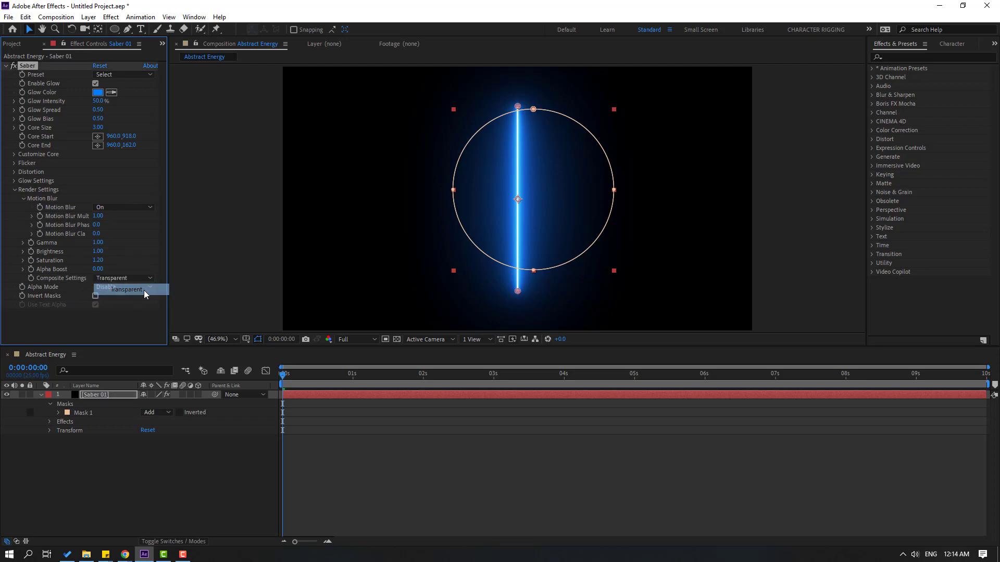
{"action": "left_click", "coordinate": [396, 341]}
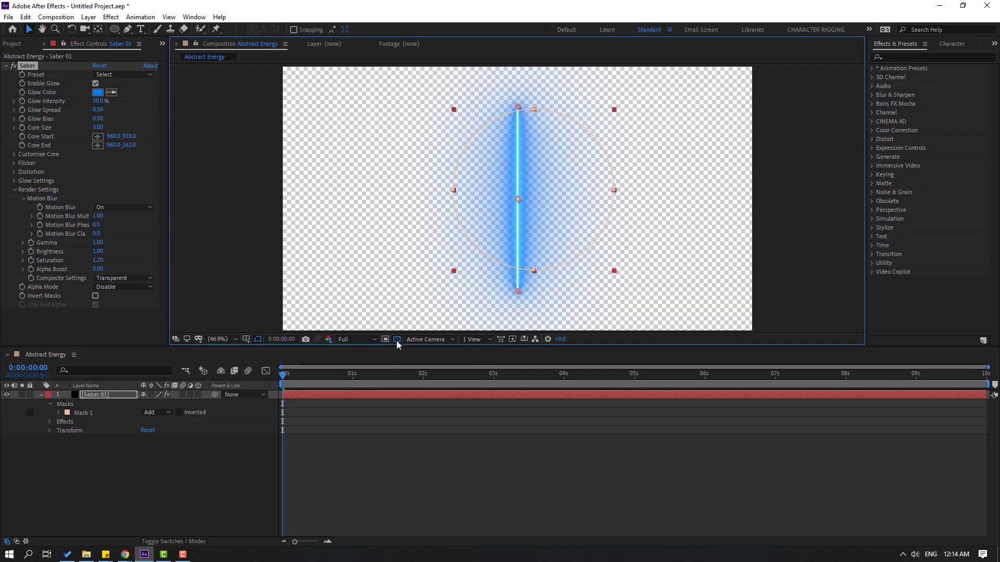
{"action": "left_click", "coordinate": [395, 340]}
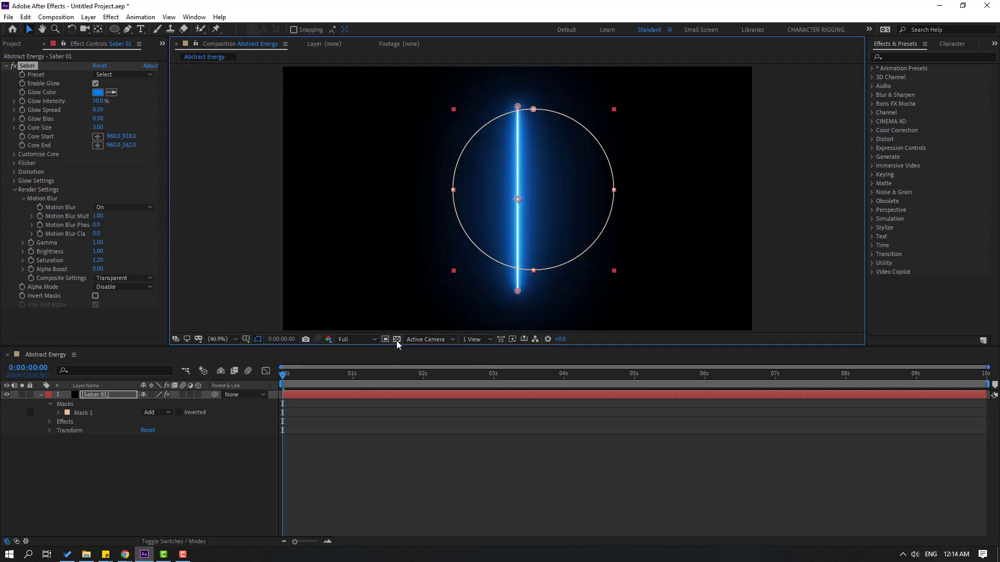
{"action": "left_click", "coordinate": [110, 74]}
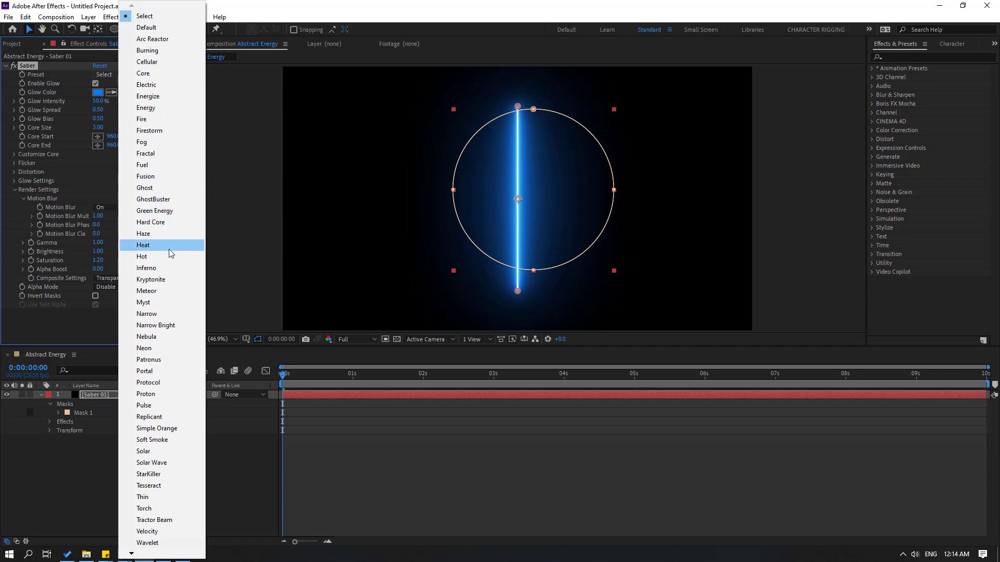
Step: Try the Meteor and Myst Saber presets, then settle on Energy for an orange beam
{"action": "left_click", "coordinate": [162, 292]}
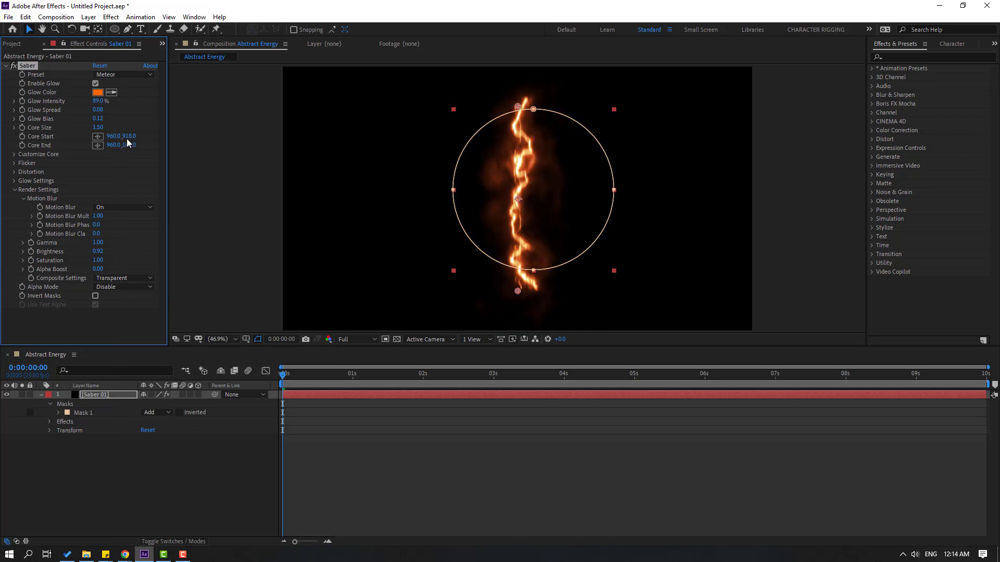
{"action": "left_click", "coordinate": [117, 75]}
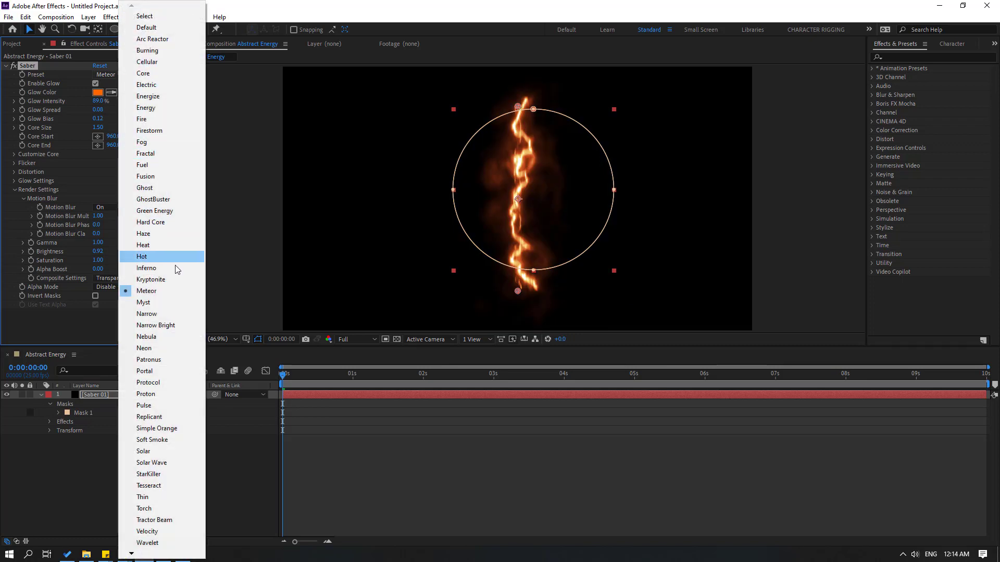
{"action": "left_click", "coordinate": [148, 302]}
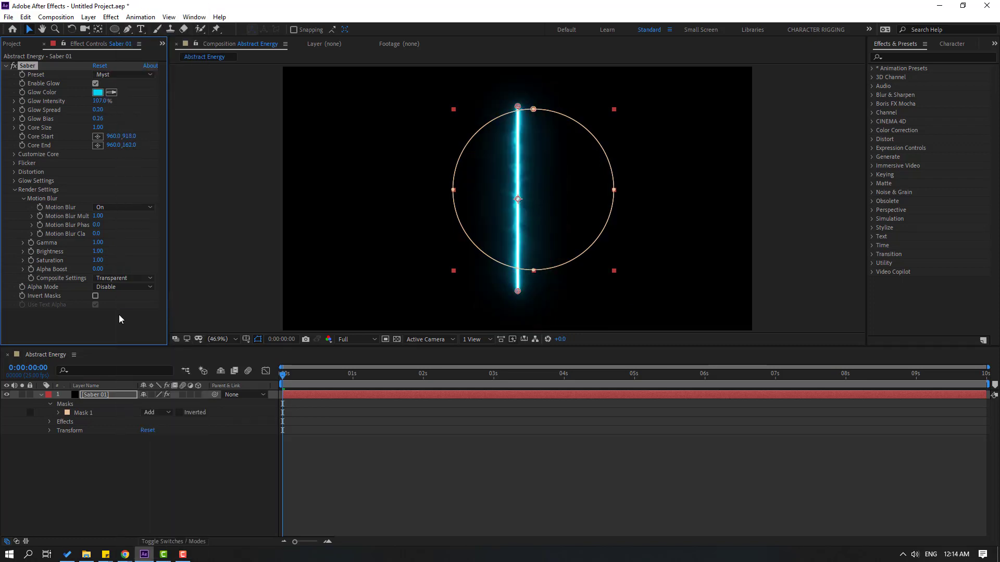
{"action": "left_click", "coordinate": [136, 75]}
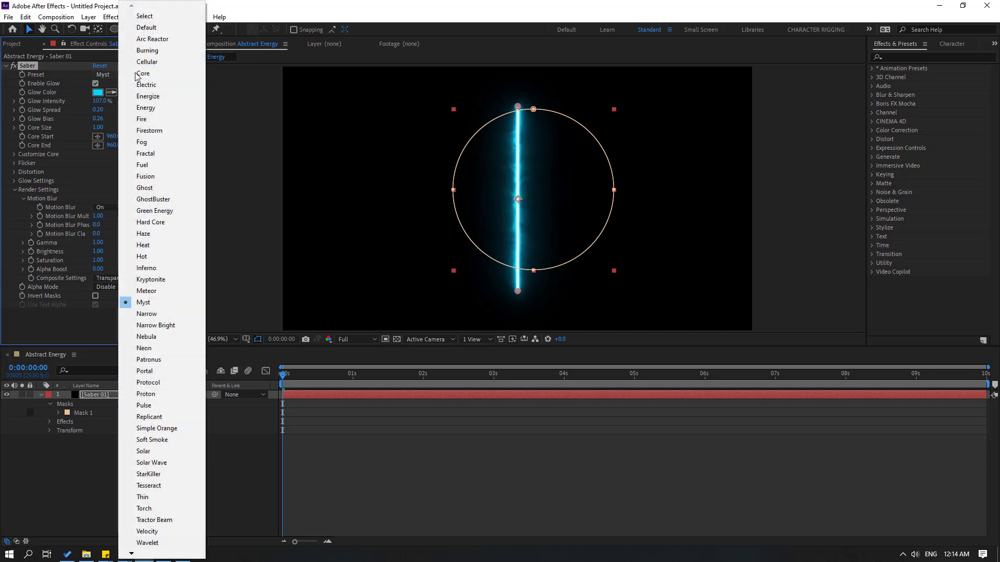
{"action": "left_click", "coordinate": [138, 108]}
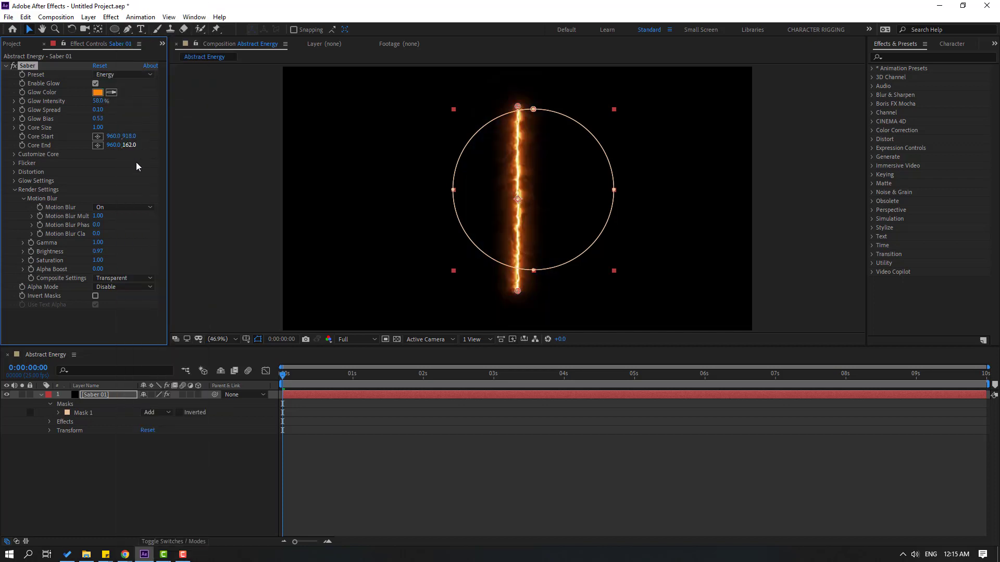
Step: Set the Saber core source to the layer mask so the glow traces the circle
{"action": "left_click", "coordinate": [14, 190]}
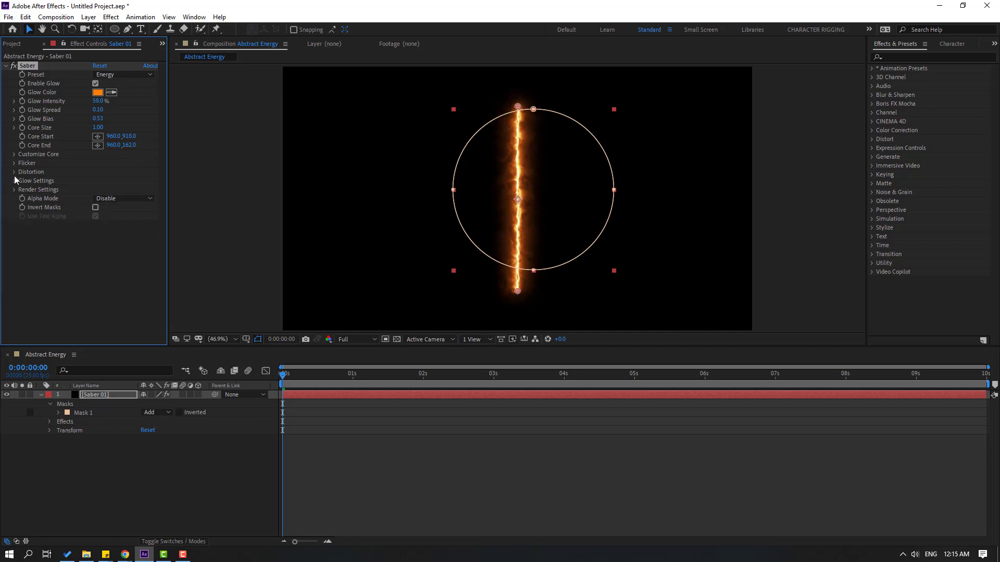
{"action": "left_click", "coordinate": [14, 155]}
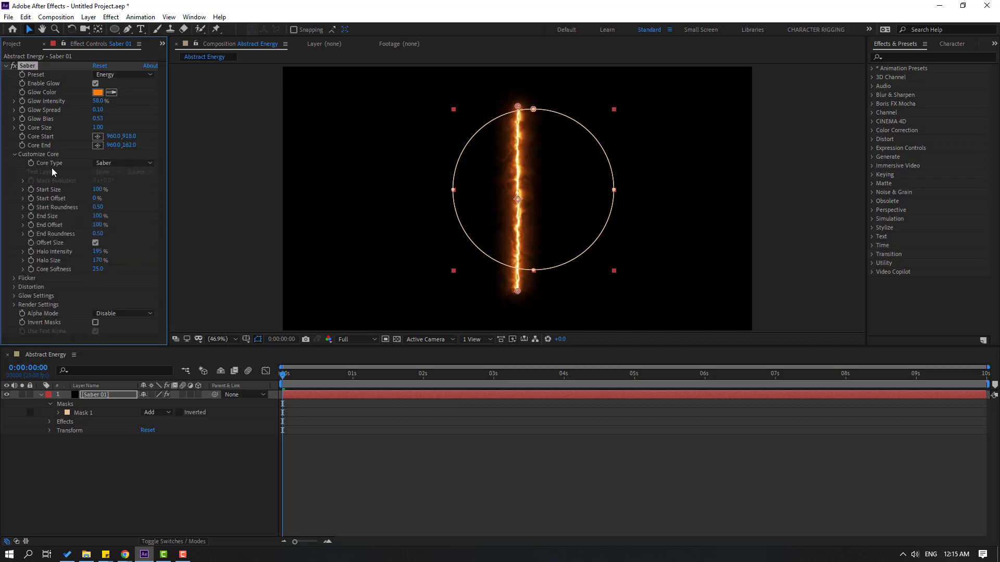
{"action": "left_click", "coordinate": [119, 163]}
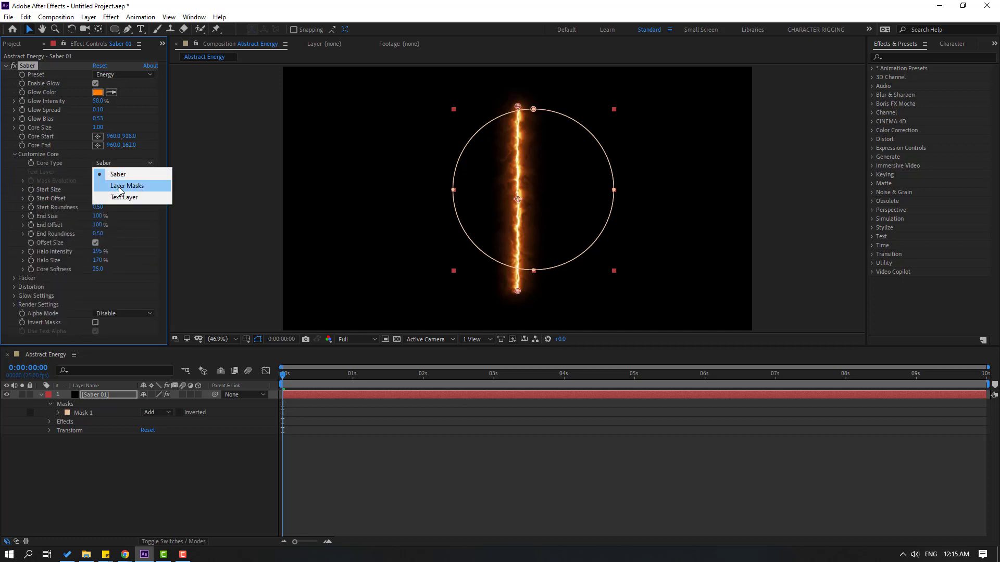
{"action": "left_click", "coordinate": [148, 187]}
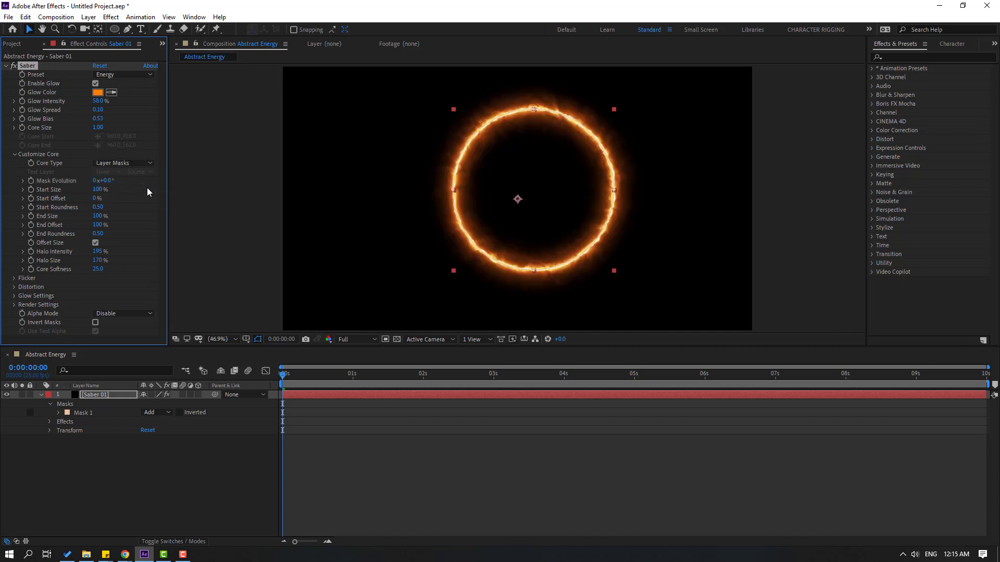
Step: Set viewer resolution to Quarter and scrub the ring preview to about two seconds
{"action": "left_click", "coordinate": [218, 499]}
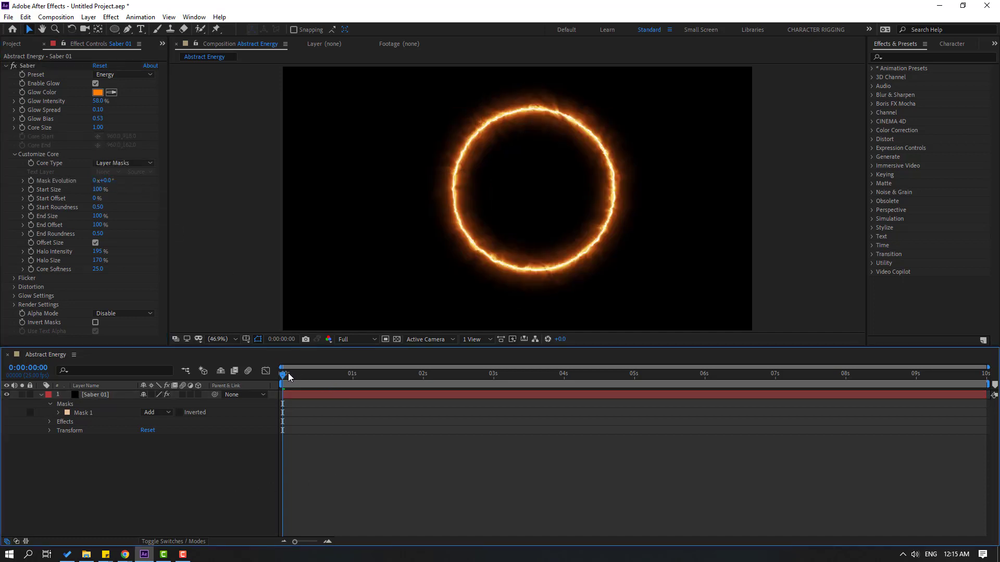
{"action": "left_click_drag", "start_coordinate": [288, 373], "coordinate": [386, 374]}
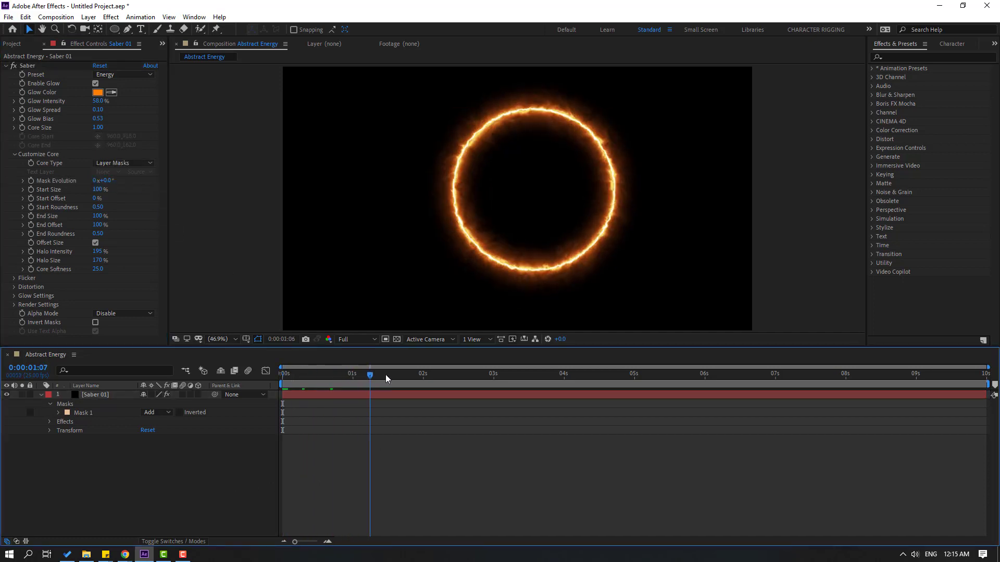
{"action": "left_click", "coordinate": [356, 340]}
{"action": "left_click", "coordinate": [356, 399]}
{"action": "left_click_drag", "start_coordinate": [390, 374], "coordinate": [426, 373]}
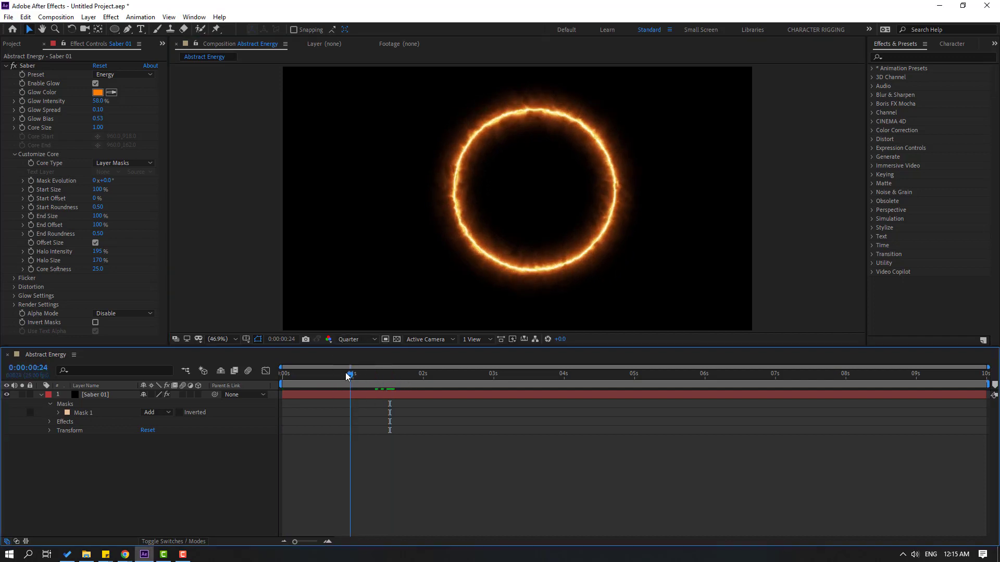
{"action": "left_click", "coordinate": [44, 396]}
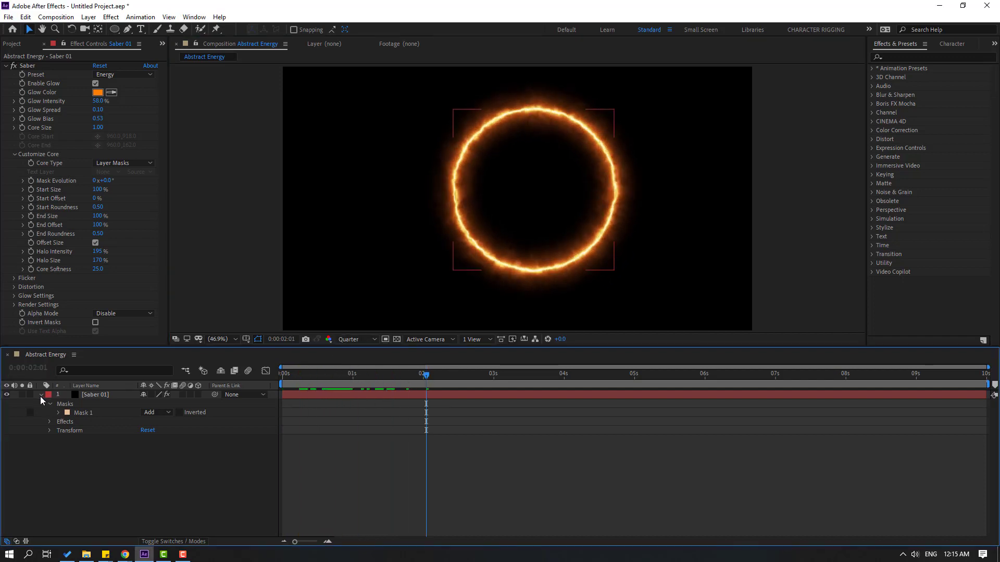
{"action": "left_click", "coordinate": [41, 395]}
Step: Make Saber 01 a 3D layer and start adding a new camera layer
{"action": "left_click", "coordinate": [87, 450]}
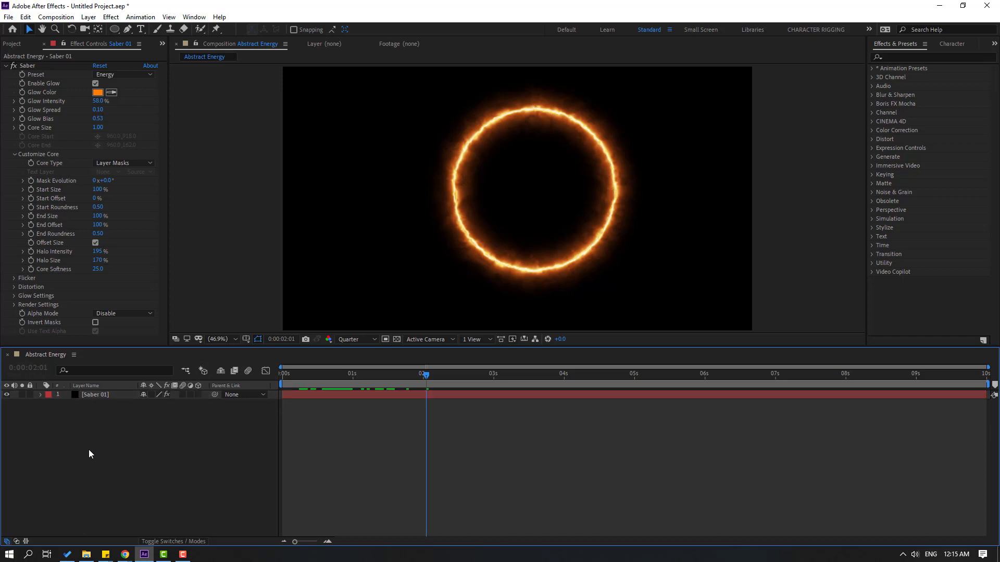
{"action": "left_click", "coordinate": [199, 395]}
{"action": "left_click", "coordinate": [198, 395]}
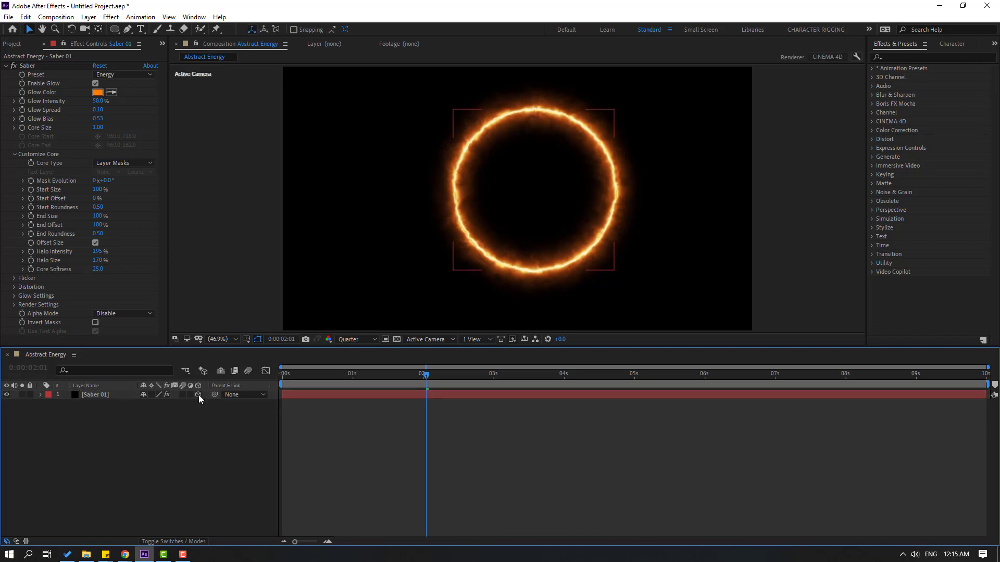
{"action": "left_click", "coordinate": [141, 457]}
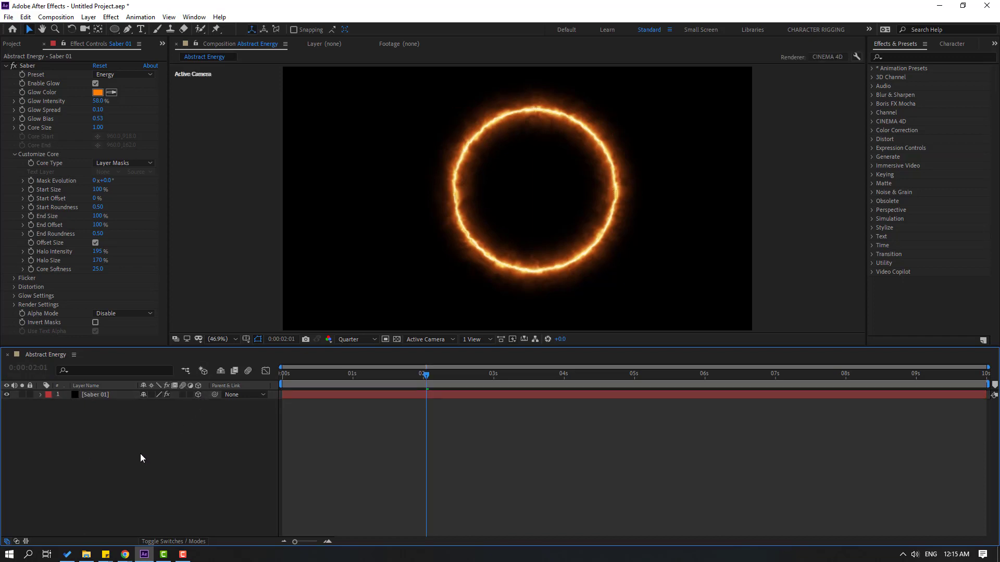
{"action": "right_click", "coordinate": [103, 417]}
{"action": "mouse_move", "coordinate": [163, 422]}
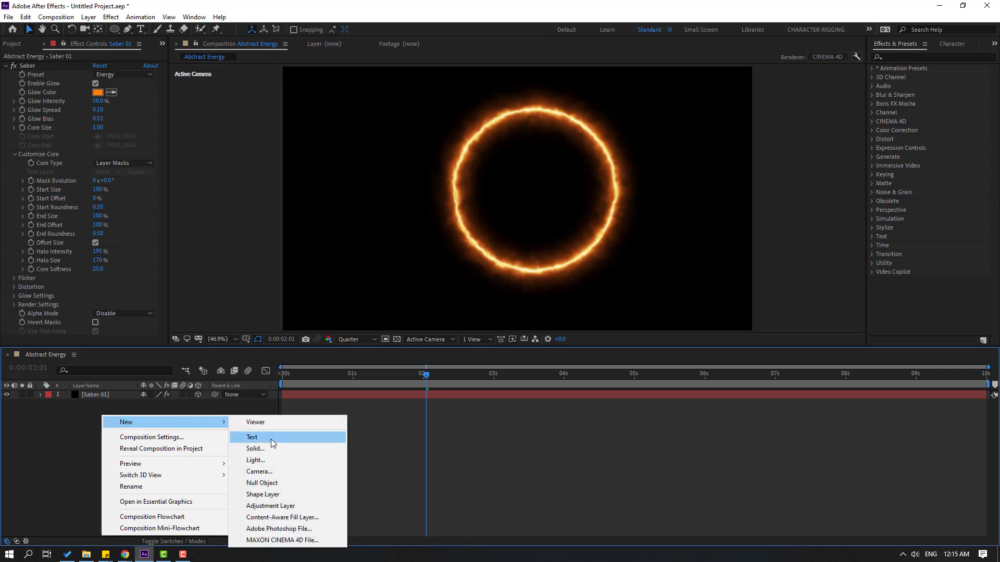
{"action": "left_click", "coordinate": [259, 471]}
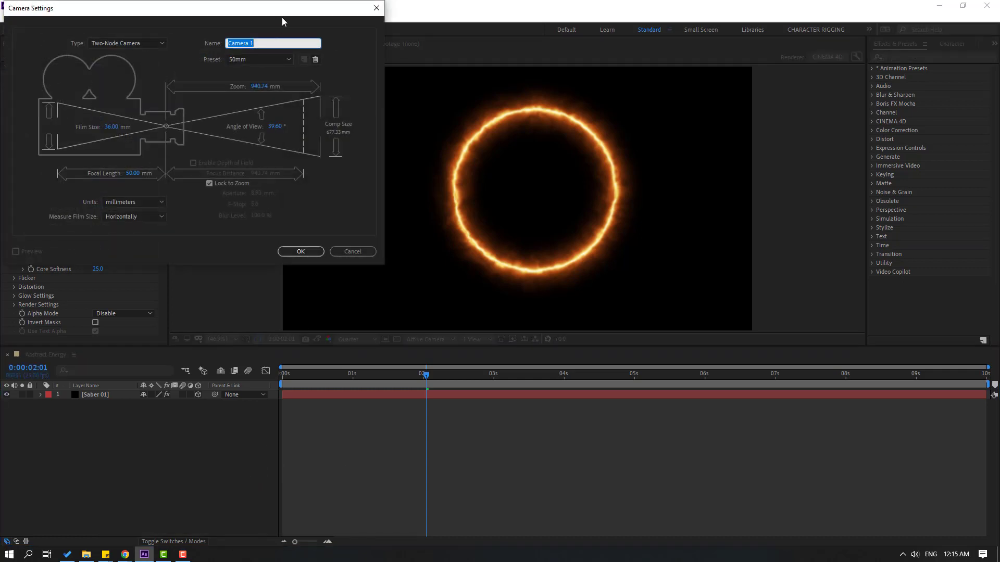
Step: Create Camera 1, tilt Saber 01 to about -48° X Rotation, and shift it left
{"action": "left_click", "coordinate": [323, 266]}
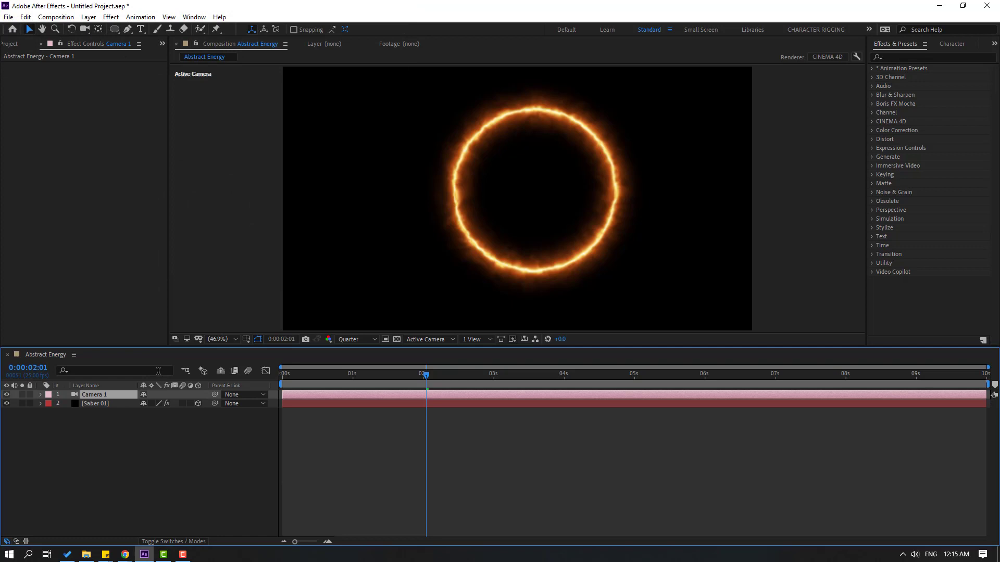
{"action": "left_click", "coordinate": [104, 405]}
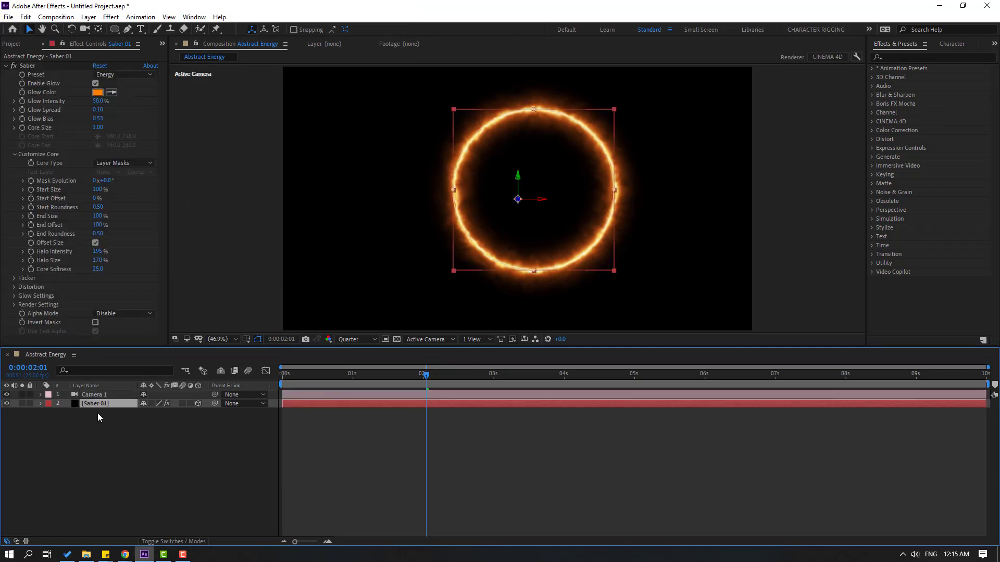
{"action": "key", "text": "r"}
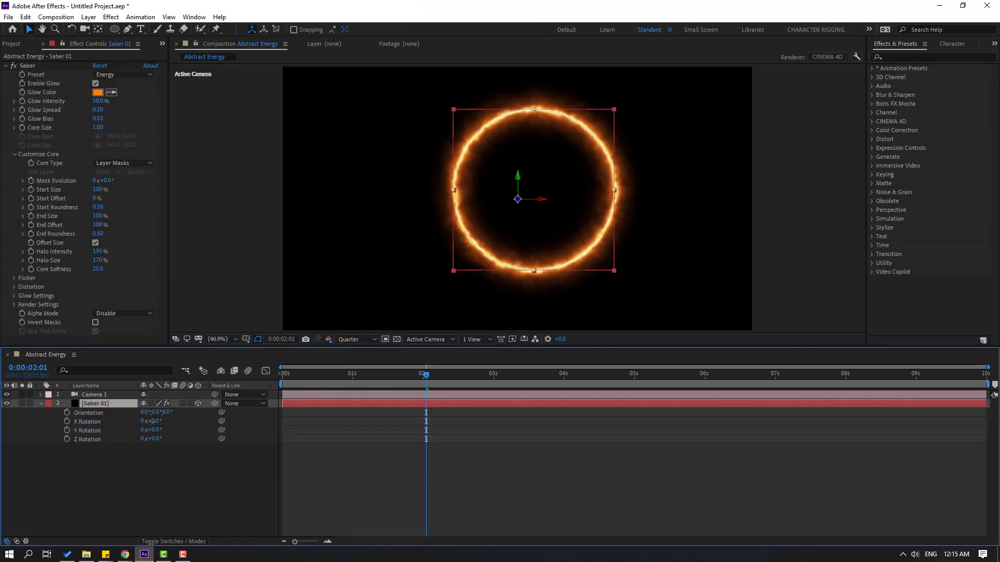
{"action": "left_click_drag", "start_coordinate": [152, 421], "coordinate": [133, 430]}
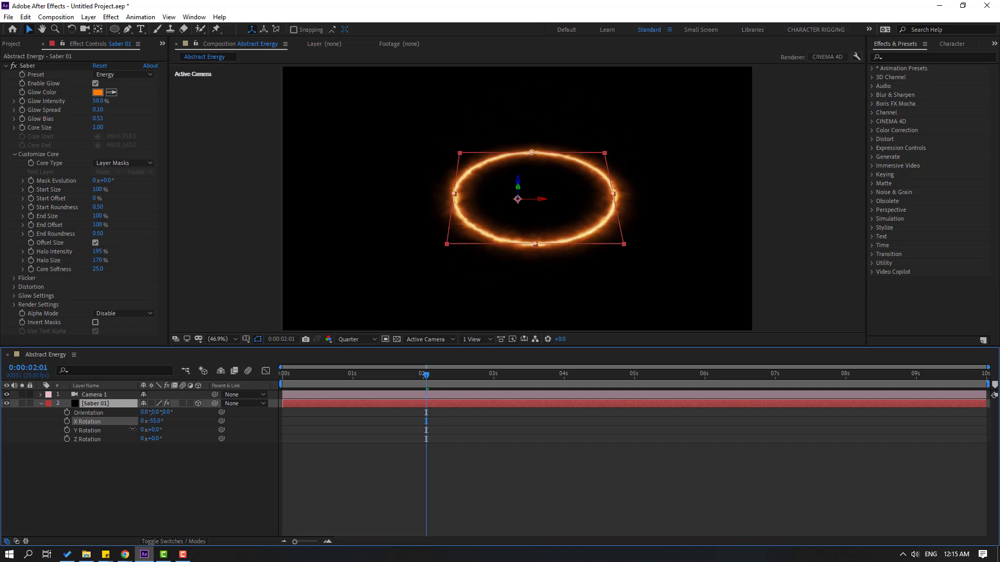
{"action": "left_click_drag", "start_coordinate": [133, 430], "coordinate": [135, 429]}
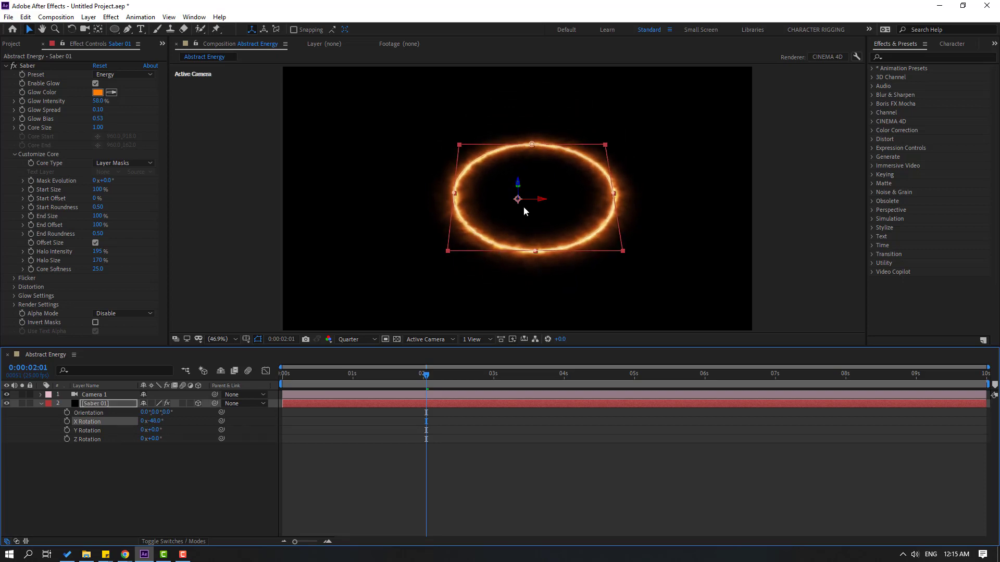
{"action": "left_click_drag", "start_coordinate": [535, 201], "coordinate": [500, 216]}
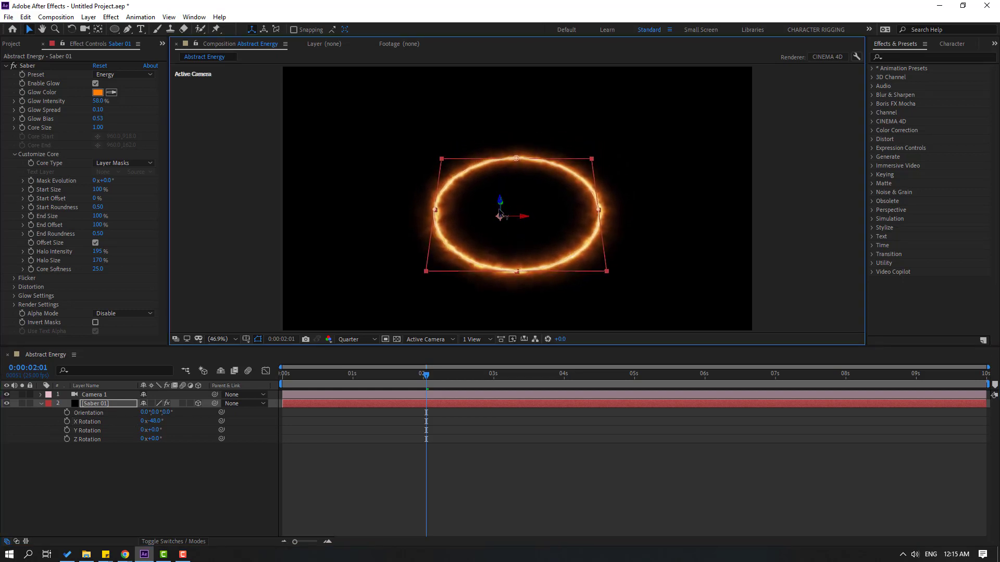
{"action": "left_click", "coordinate": [314, 436]}
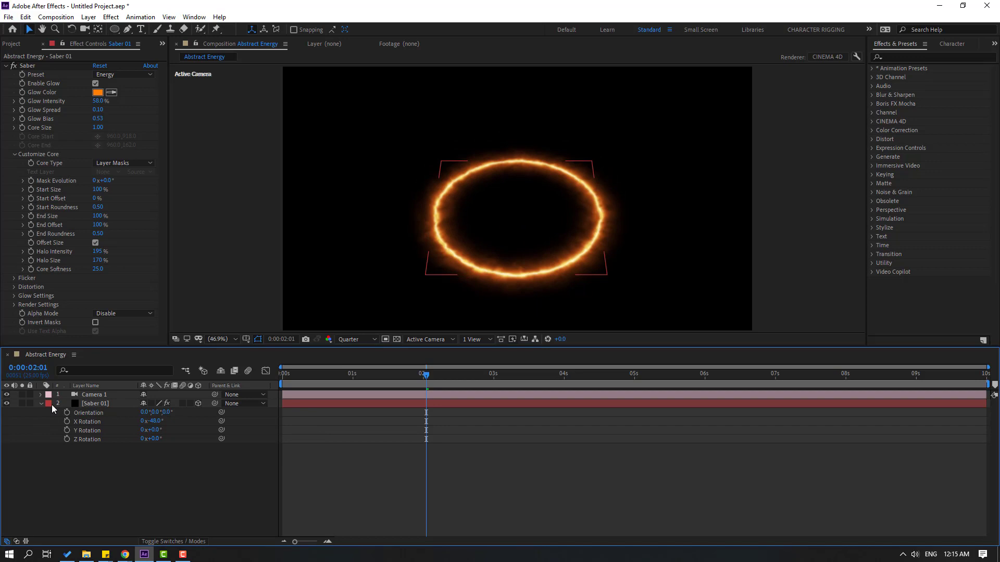
{"action": "left_click", "coordinate": [41, 404]}
{"action": "left_click", "coordinate": [86, 404]}
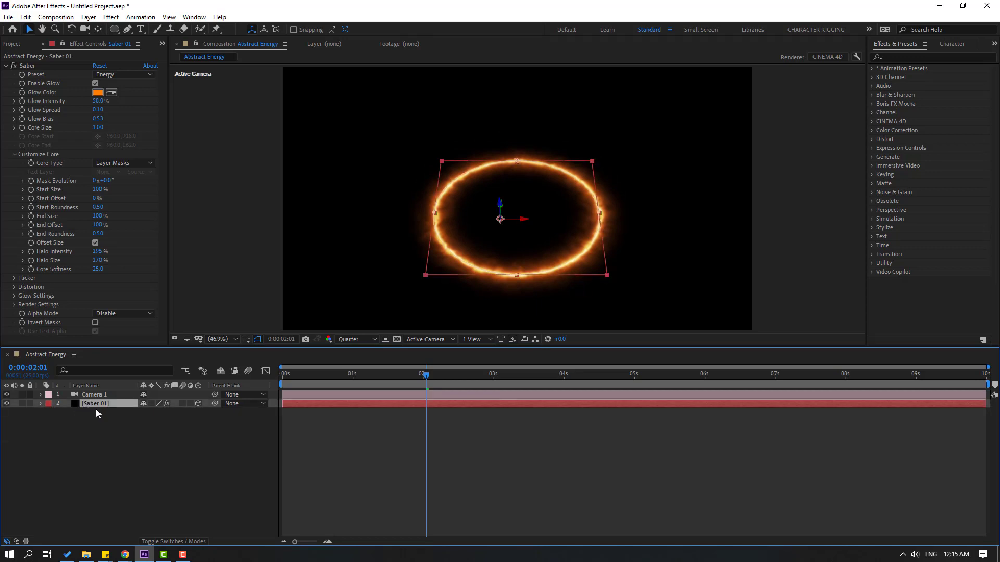
Step: Duplicate the ring, scale the copy to 82%, and set its Position Y to 555.8
{"action": "key", "text": "ctrl+d"}
{"action": "key", "text": "p"}
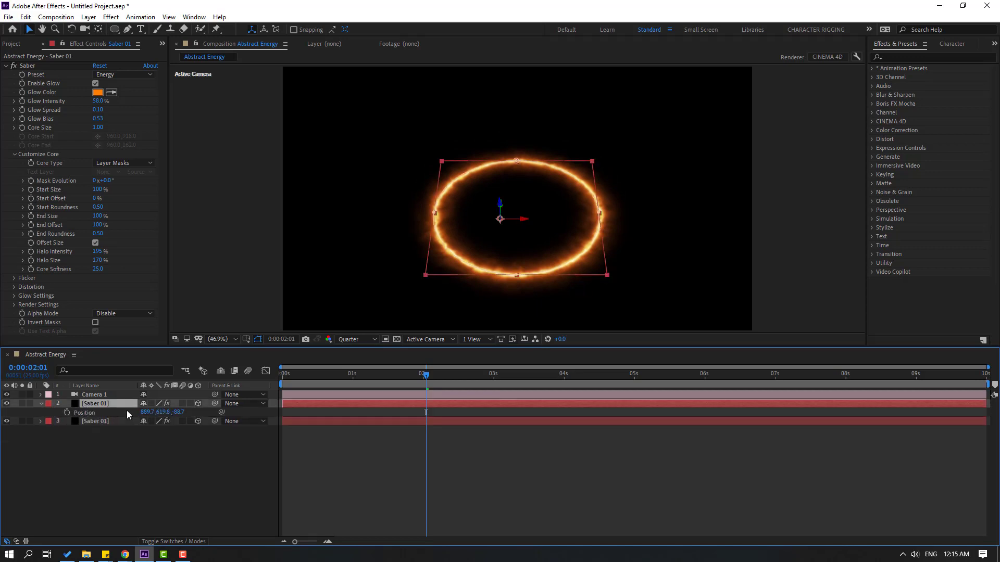
{"action": "left_click_drag", "start_coordinate": [158, 412], "coordinate": [154, 413]}
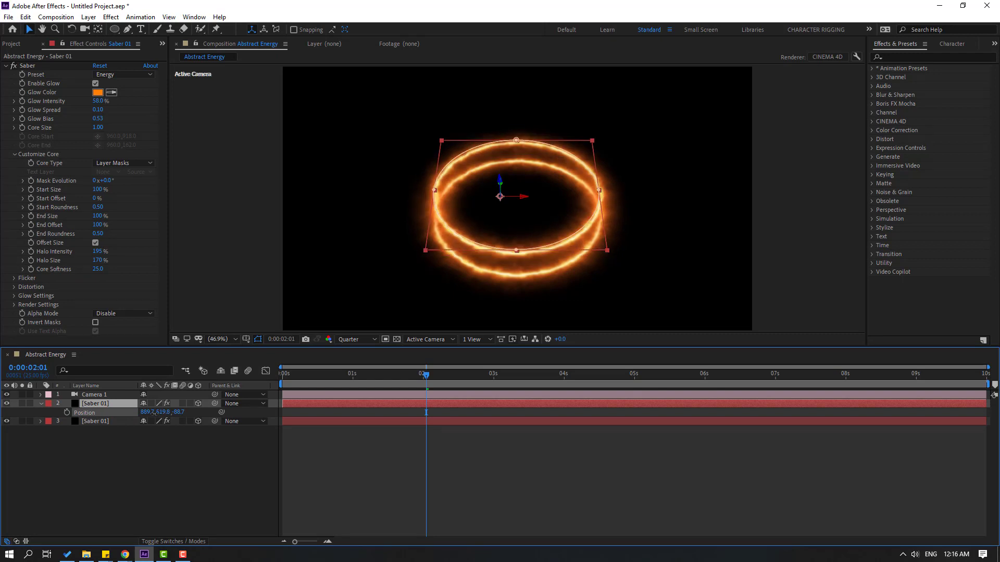
{"action": "key", "text": "s"}
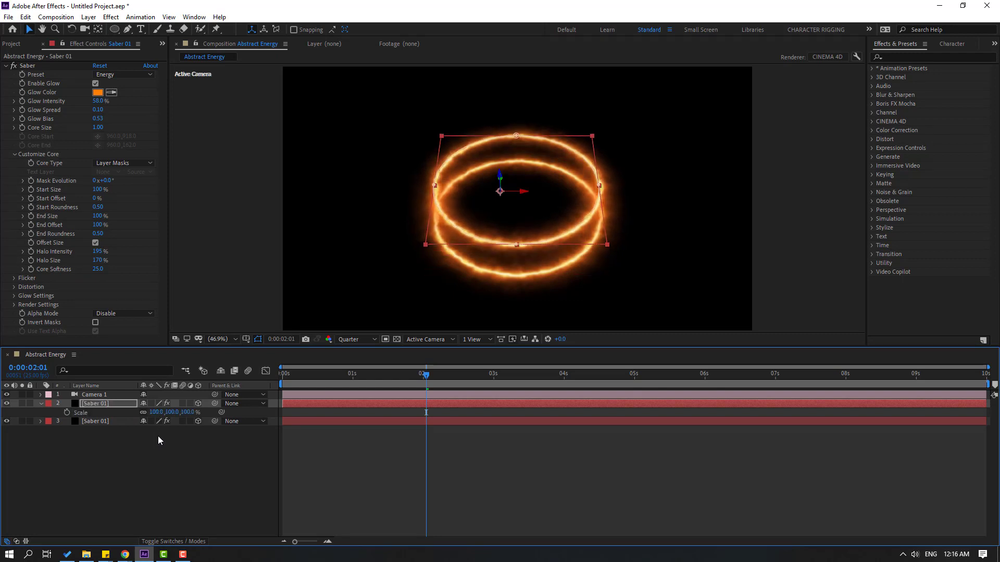
{"action": "left_click_drag", "start_coordinate": [156, 413], "coordinate": [163, 420]}
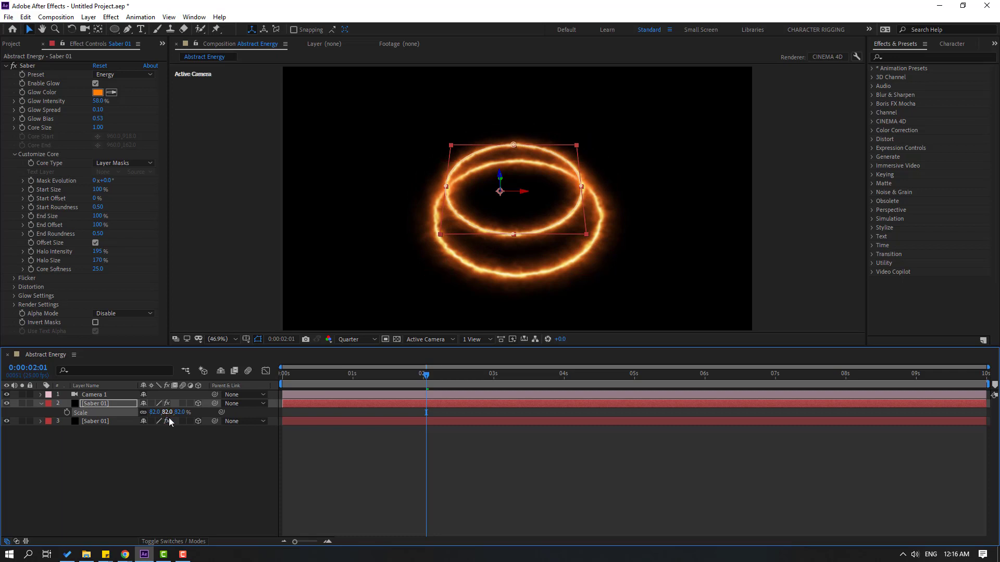
{"action": "key", "text": "p"}
{"action": "left_click_drag", "start_coordinate": [163, 412], "coordinate": [184, 413]}
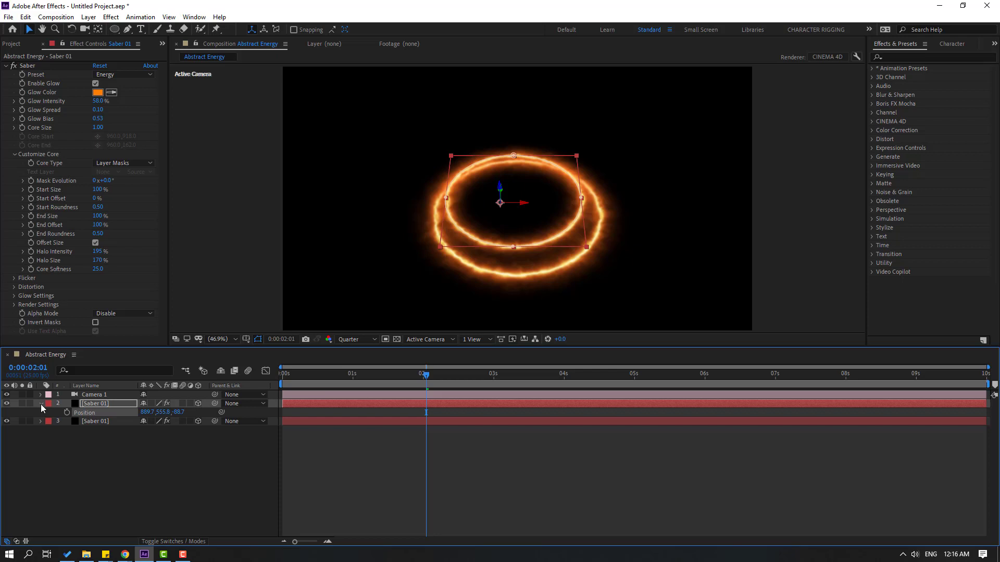
Step: Duplicate again, shrink the copy to 63%, raise it slightly and nudge it right
{"action": "key", "text": "ctrl+d"}
{"action": "key", "text": "s"}
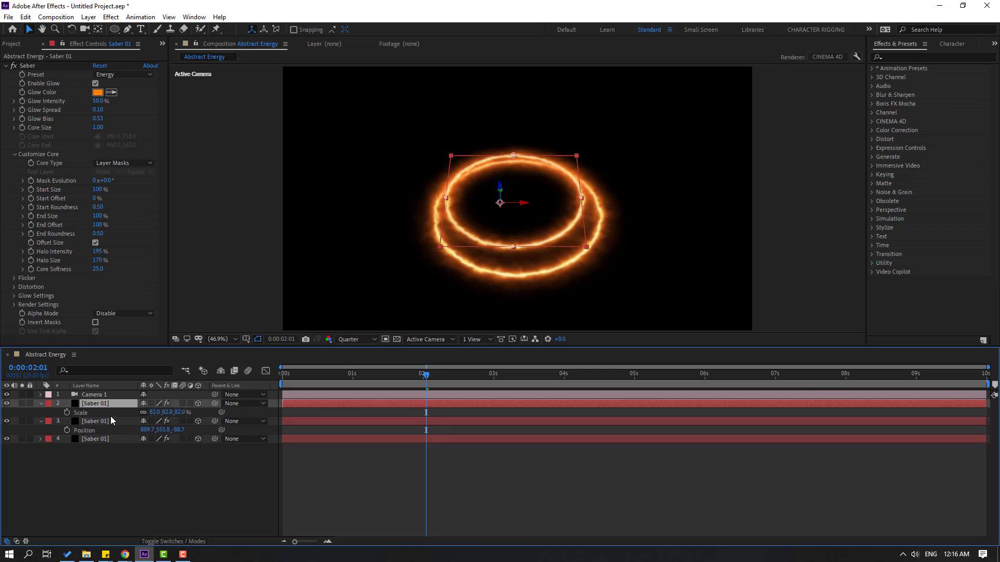
{"action": "left_click_drag", "start_coordinate": [154, 412], "coordinate": [143, 412]}
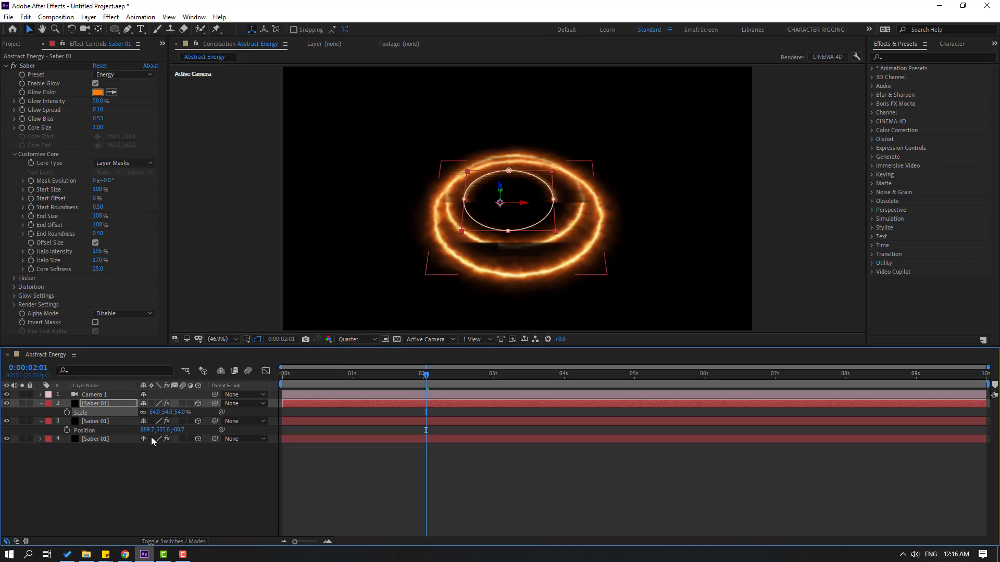
{"action": "key", "text": "p"}
{"action": "key", "text": "End"}
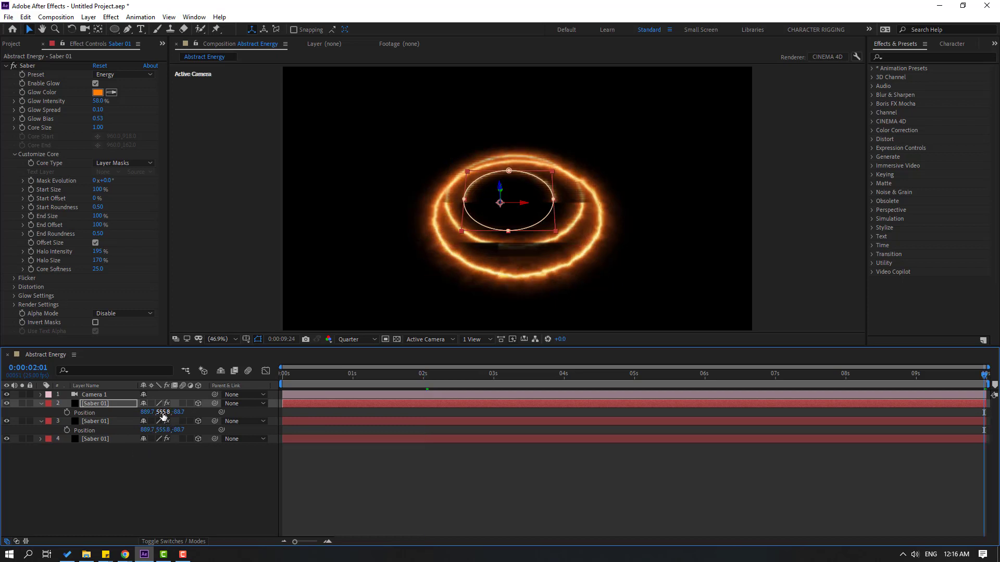
{"action": "left_click_drag", "start_coordinate": [162, 412], "coordinate": [148, 412]}
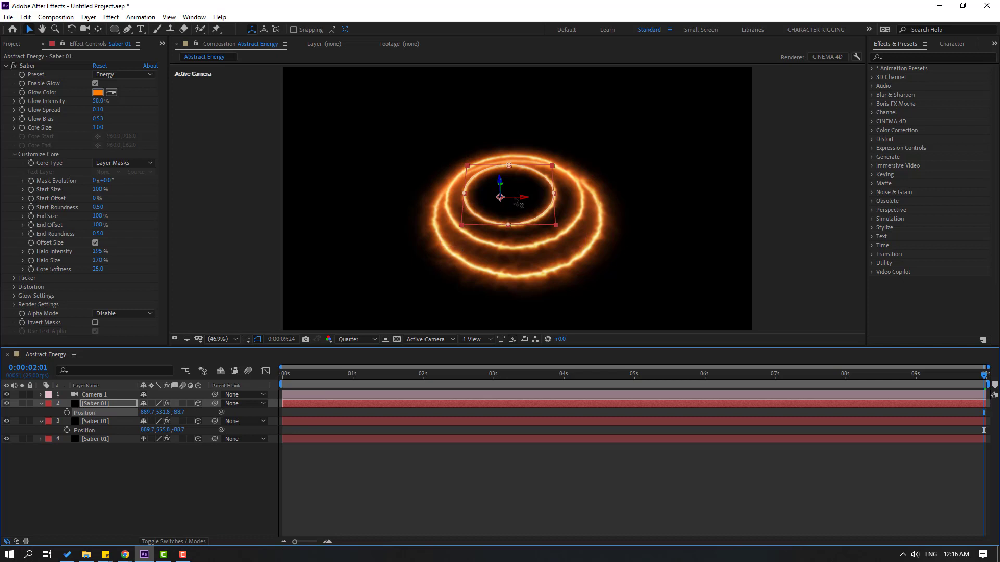
{"action": "left_click_drag", "start_coordinate": [516, 200], "coordinate": [522, 200]}
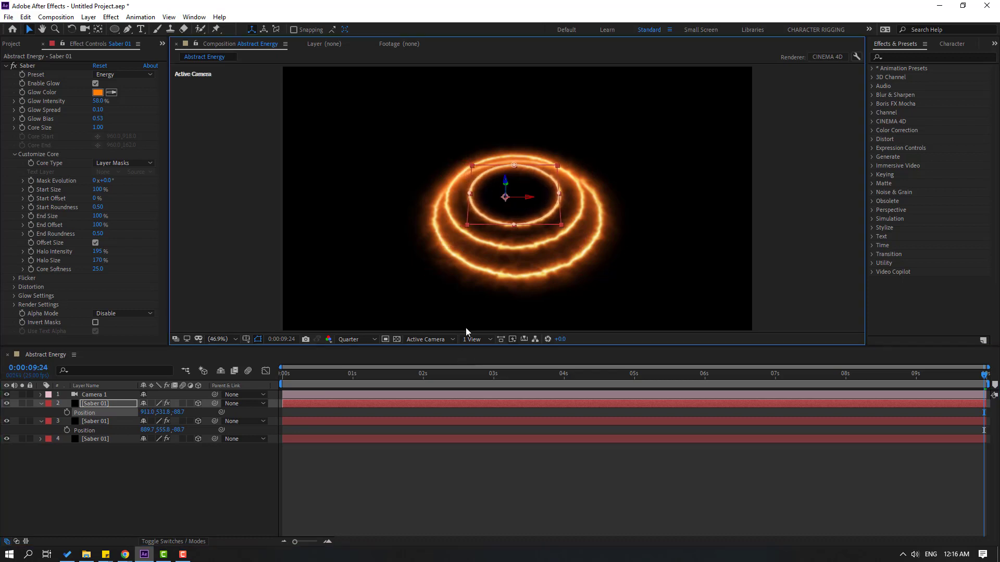
Step: Add a fourth duplicate ring raised above the stack and scaled to 33%
{"action": "left_click", "coordinate": [92, 404]}
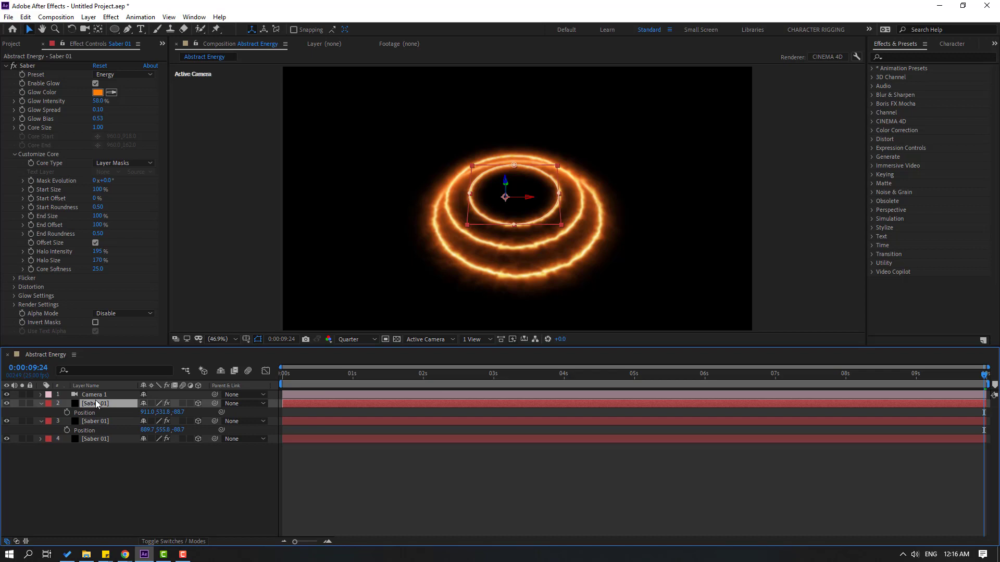
{"action": "key", "text": "ctrl+d"}
{"action": "key", "text": "p"}
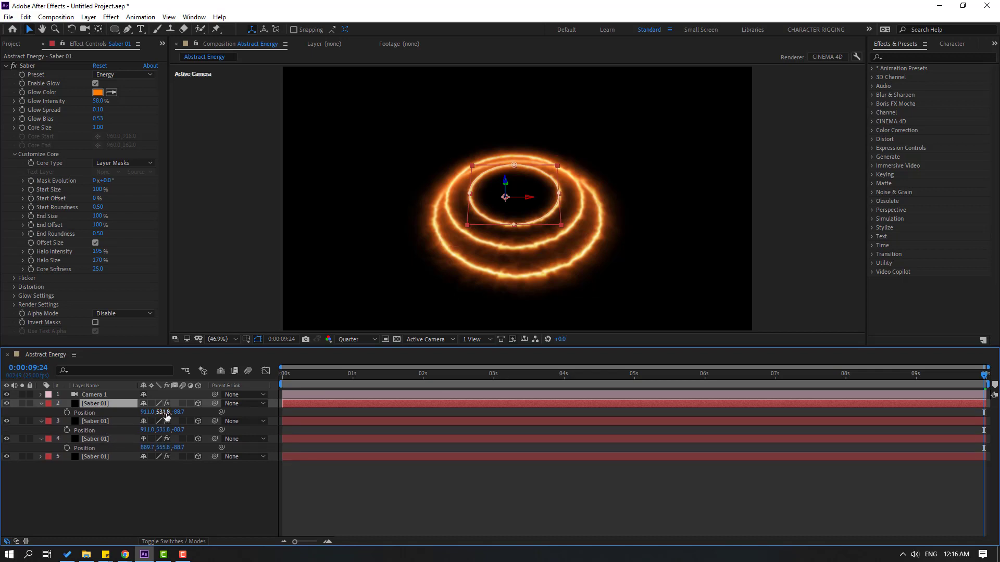
{"action": "mouse_move", "coordinate": [167, 417]}
{"action": "left_mouse_down"}
{"action": "mouse_move", "coordinate": [144, 423]}
{"action": "mouse_move", "coordinate": [144, 413]}
{"action": "left_mouse_up"}
{"action": "key", "text": "s"}
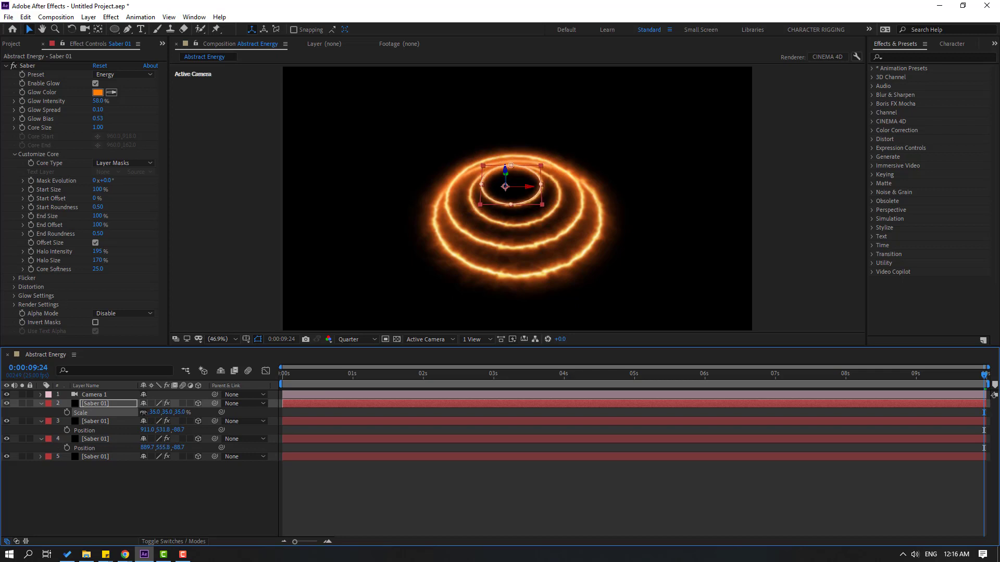
{"action": "left_click", "coordinate": [365, 523]}
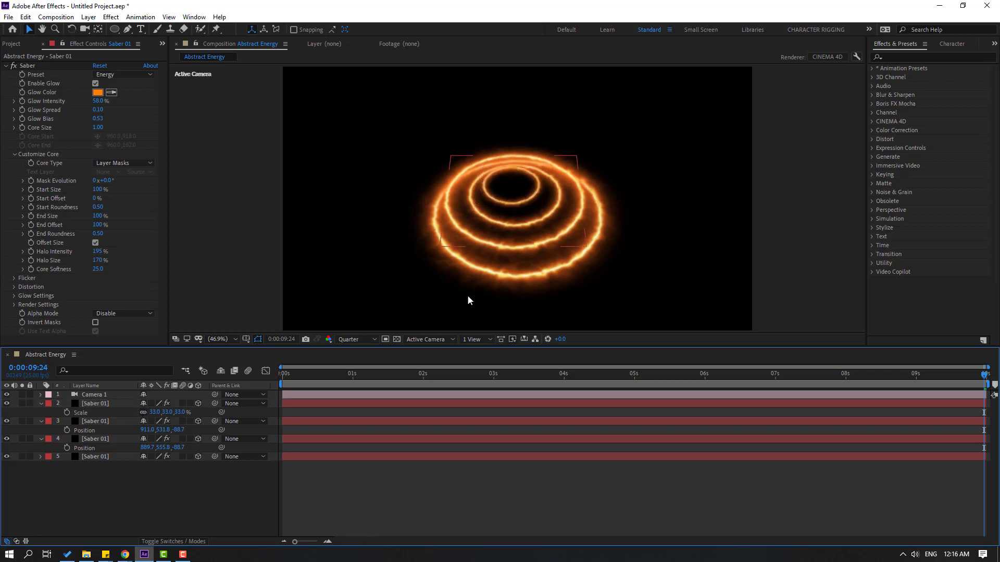
{"action": "scroll", "coordinate": [503, 198], "scroll_direction": "up", "scroll_amount": 1}
{"action": "left_click", "coordinate": [503, 198]}
{"action": "scroll", "coordinate": [503, 198], "scroll_direction": "up", "scroll_amount": 2}
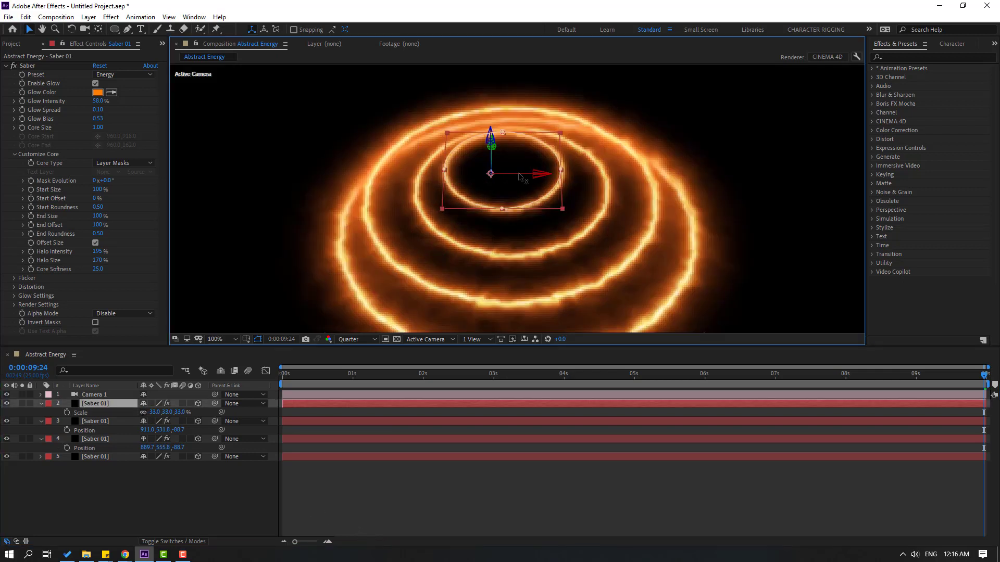
{"action": "scroll", "coordinate": [497, 211], "scroll_direction": "down", "scroll_amount": 2}
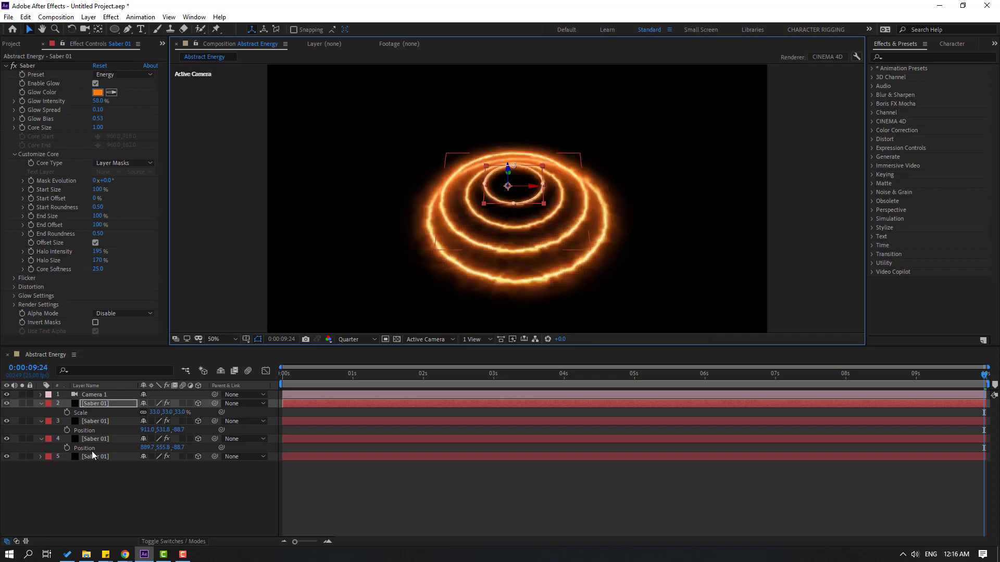
Step: Shift the three upper rings right to centre them and return the playhead to the start
{"action": "left_click", "coordinate": [97, 438]}
{"action": "left_click", "coordinate": [94, 420], "text": "ctrl"}
{"action": "left_click", "coordinate": [94, 404], "text": "ctrl"}
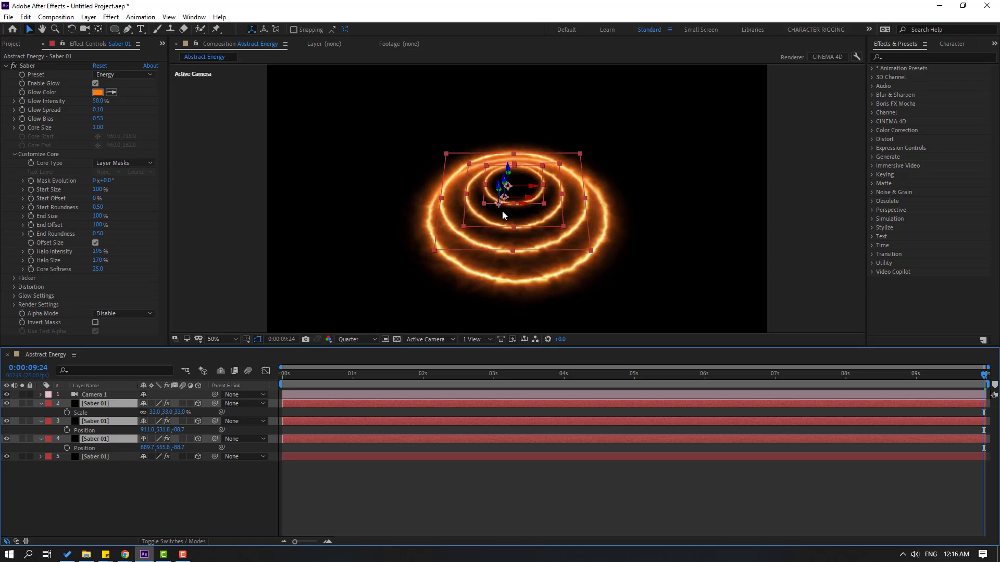
{"action": "scroll", "coordinate": [502, 211], "scroll_direction": "up", "scroll_amount": 2}
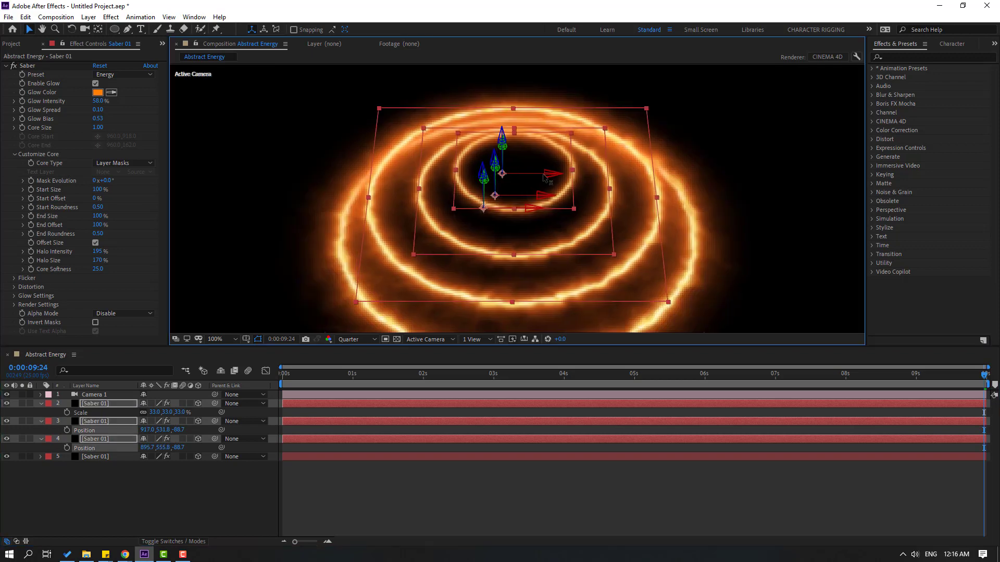
{"action": "left_click_drag", "start_coordinate": [542, 176], "coordinate": [546, 178]}
{"action": "scroll", "coordinate": [527, 210], "scroll_direction": "down", "scroll_amount": 2}
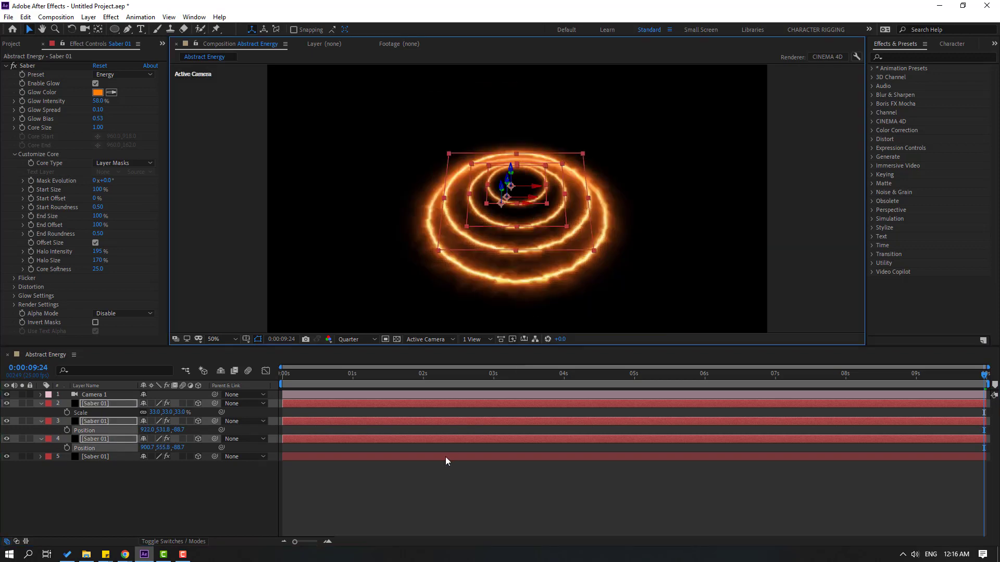
{"action": "left_click", "coordinate": [425, 478]}
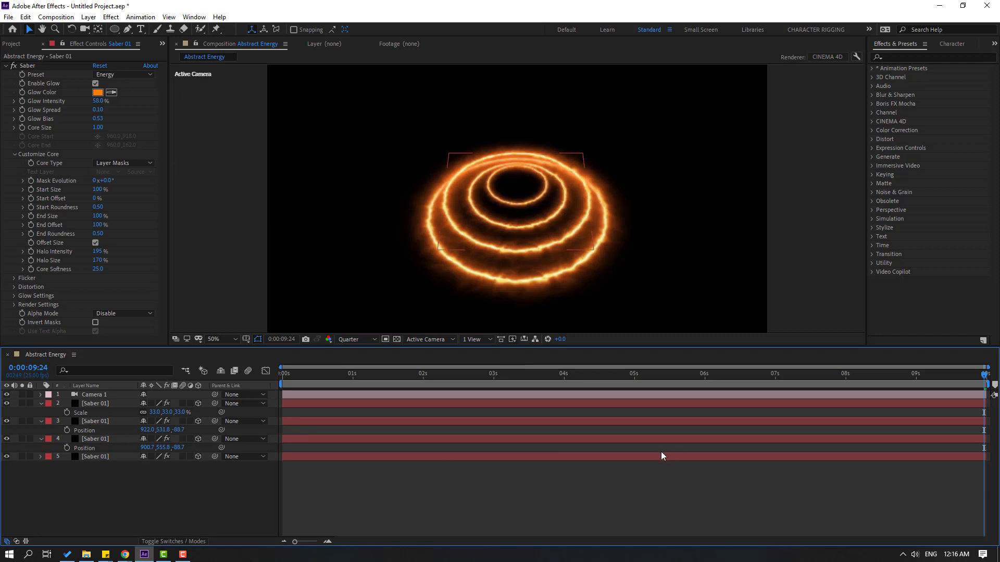
{"action": "left_click_drag", "start_coordinate": [674, 374], "coordinate": [428, 374]}
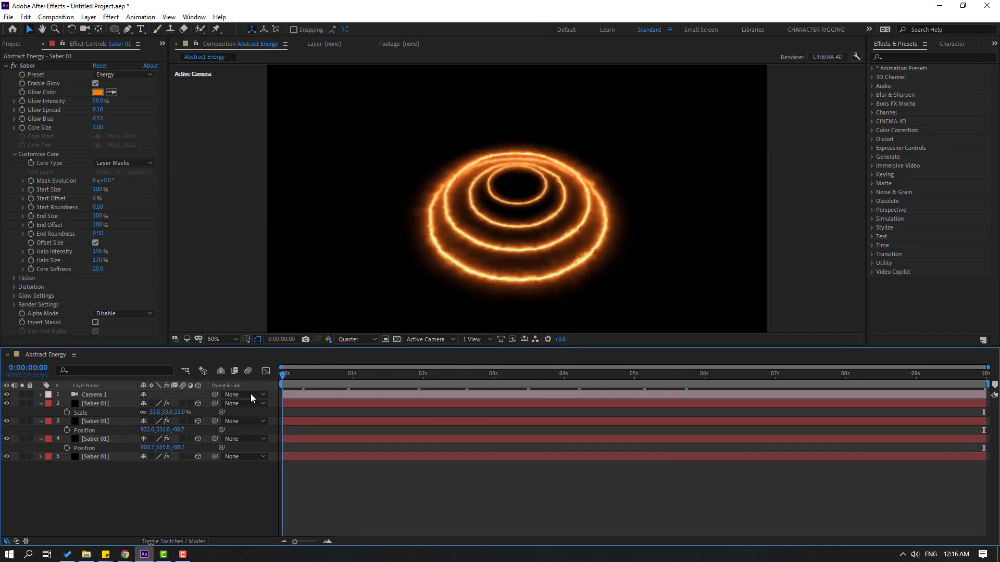
Step: Set Position keyframes at 0s on all four Saber ring layers
{"action": "left_click", "coordinate": [92, 404]}
{"action": "left_click", "coordinate": [100, 457], "text": "shift"}
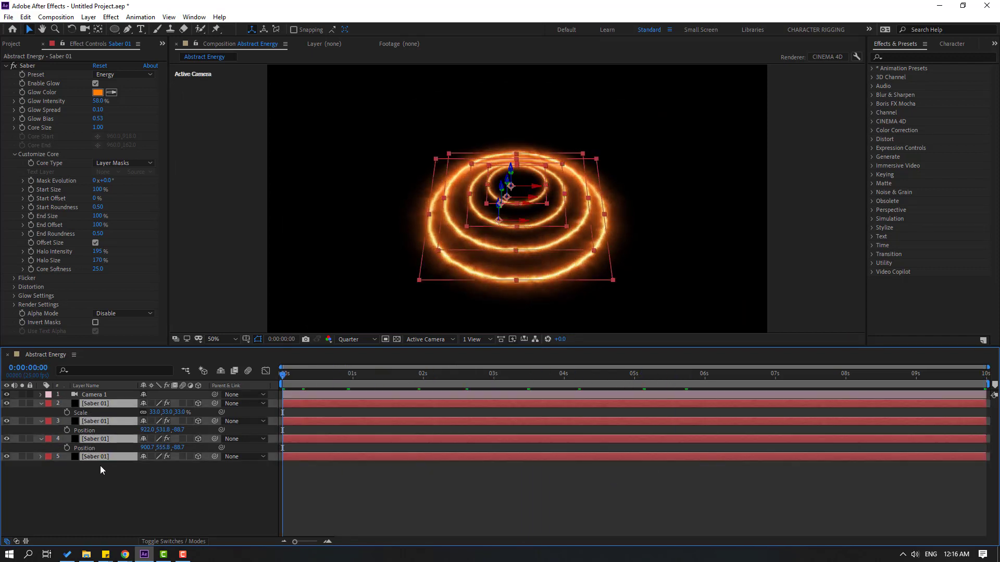
{"action": "key", "text": "p"}
{"action": "left_click", "coordinate": [66, 412]}
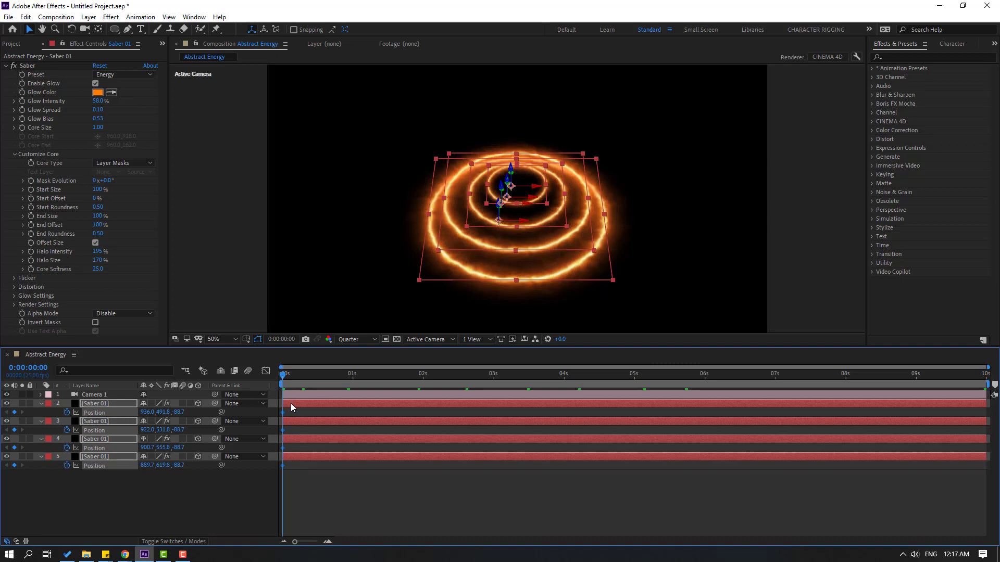
Step: Jump ahead 10 frames and raise all four rings to set rising keyframes
{"action": "left_click", "coordinate": [281, 340]}
{"action": "type", "text": "+"}
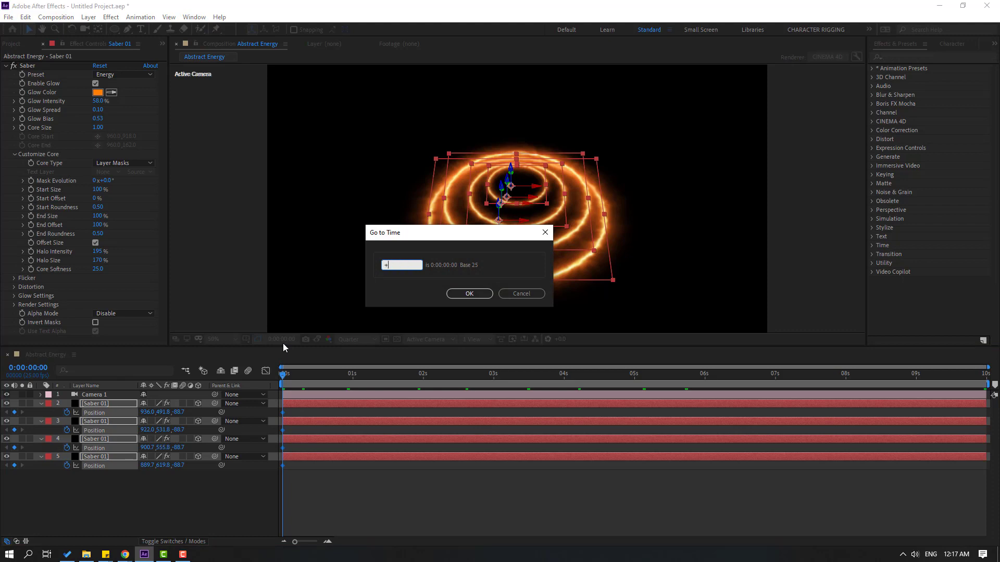
{"action": "type", "text": "10"}
{"action": "left_click", "coordinate": [486, 293]}
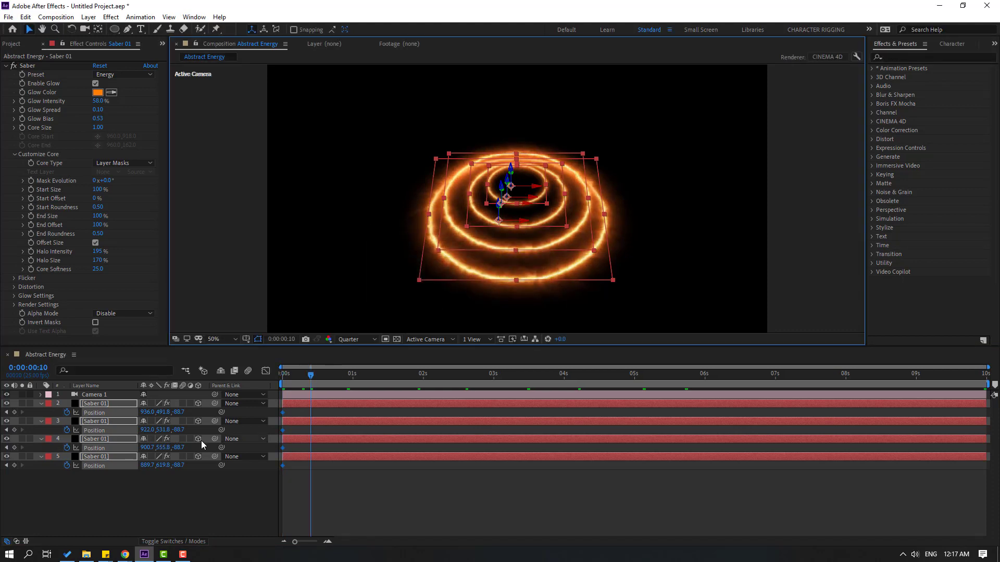
{"action": "left_click_drag", "start_coordinate": [163, 413], "coordinate": [85, 430]}
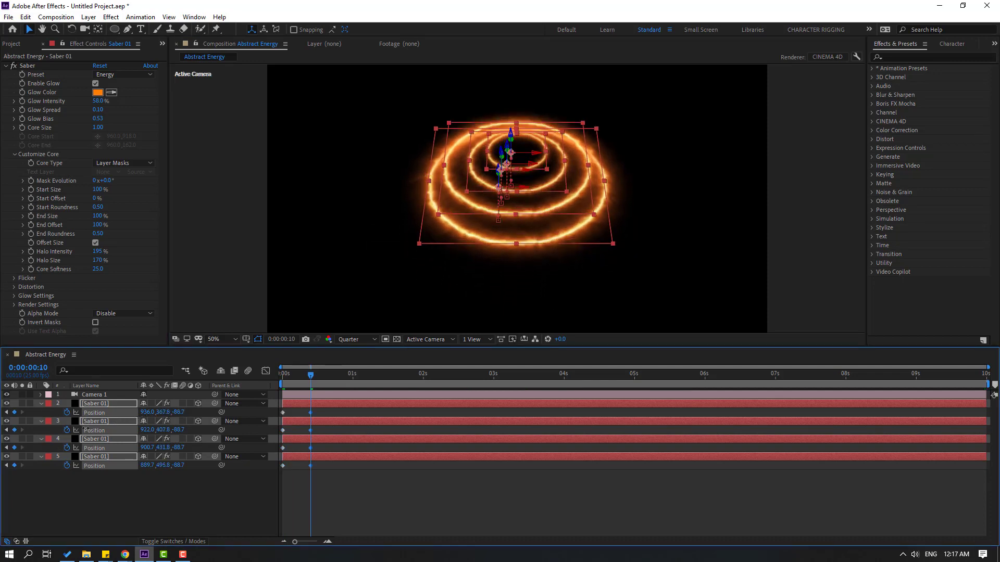
{"action": "left_click_drag", "start_coordinate": [163, 413], "coordinate": [201, 422]}
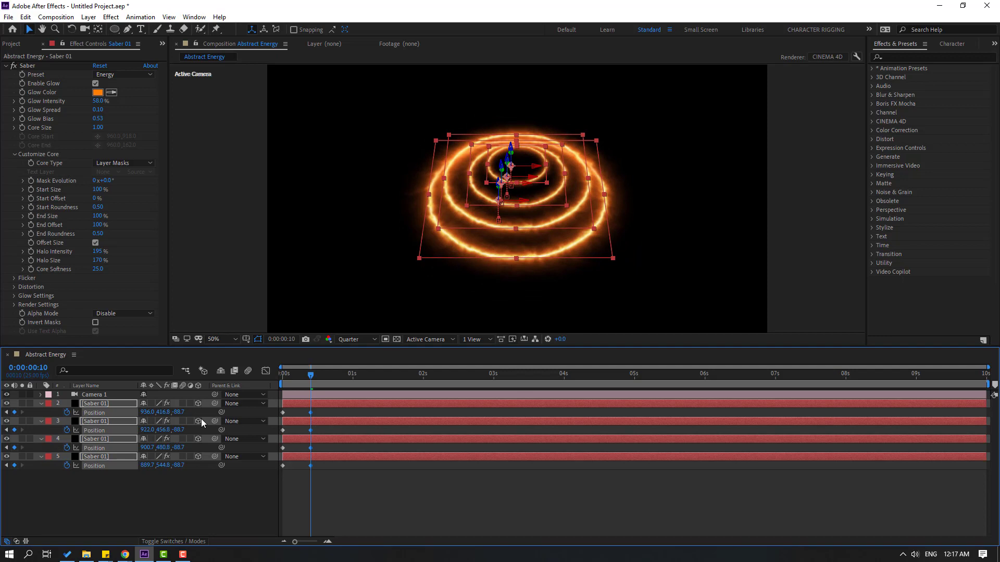
Step: At frame 20, copy the starting Position keyframes so the rings return
{"action": "key", "text": "shift+Page_Down"}
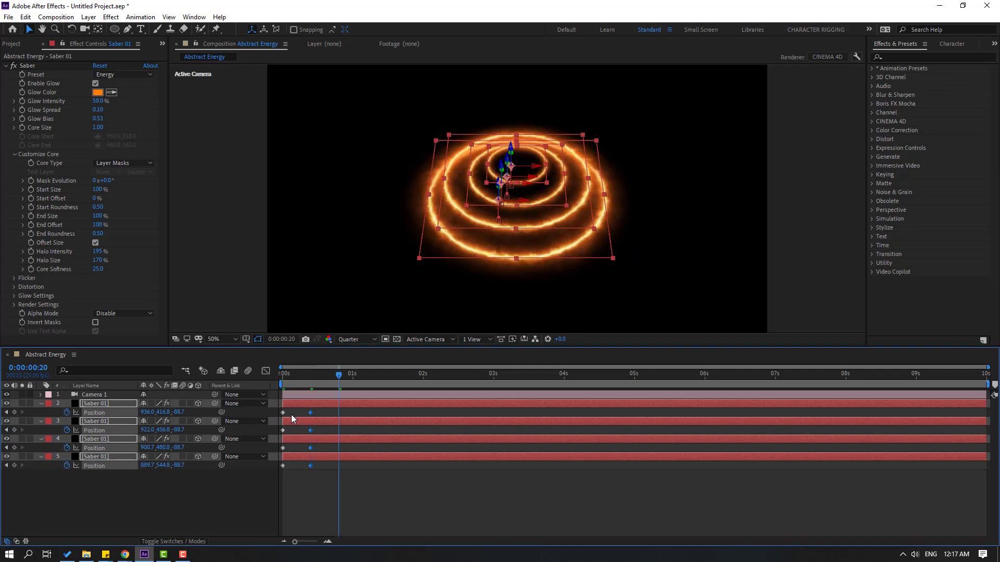
{"action": "left_click", "coordinate": [283, 412]}
{"action": "left_click", "coordinate": [283, 430], "text": "shift"}
{"action": "key", "text": "shift+Down"}
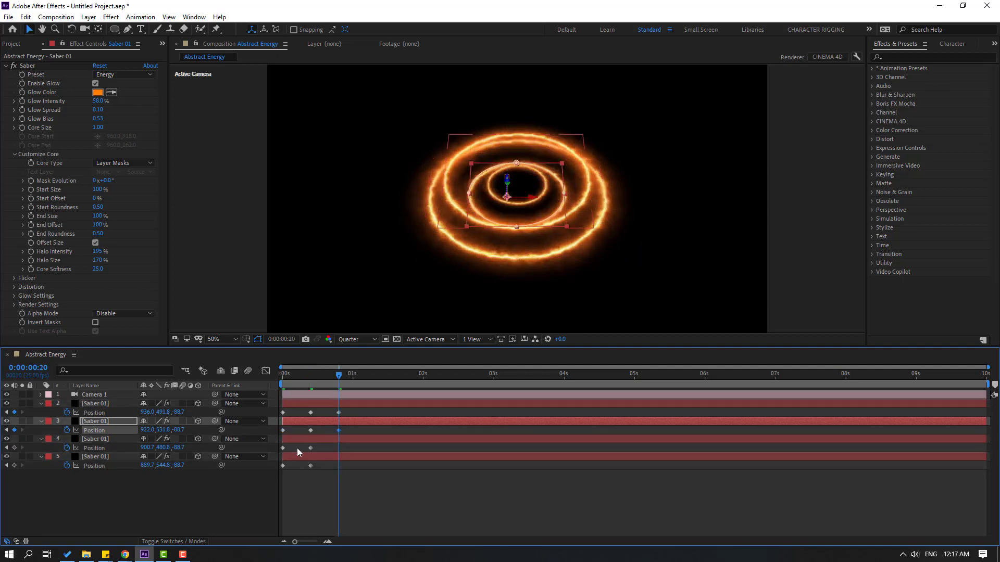
{"action": "left_click", "coordinate": [283, 448]}
{"action": "key", "text": "shift+Down"}
{"action": "left_click", "coordinate": [283, 466]}
{"action": "key", "text": "shift+Down"}
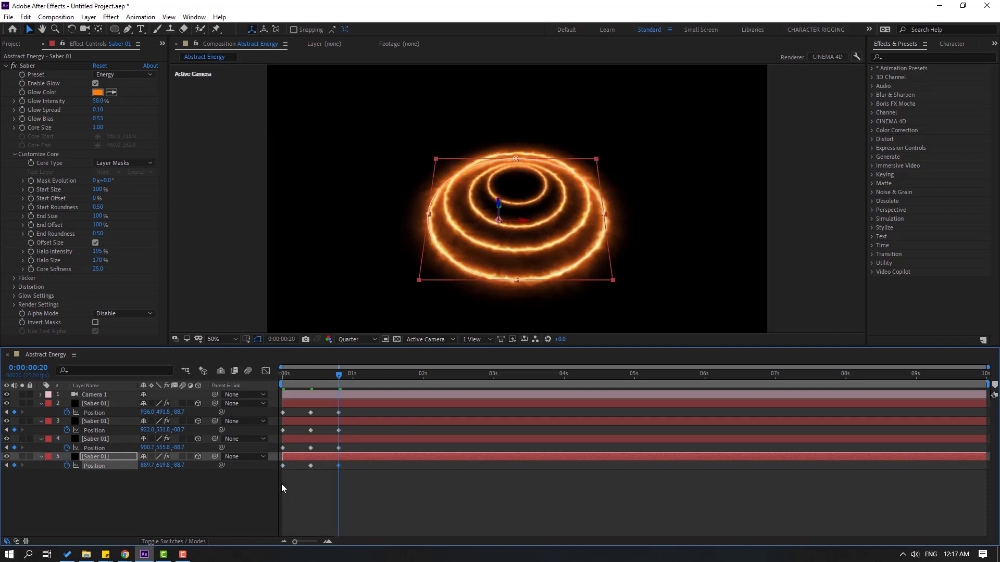
Step: Apply Easy Ease to all Position keyframes and preview the animation
{"action": "left_click_drag", "start_coordinate": [348, 409], "coordinate": [283, 477]}
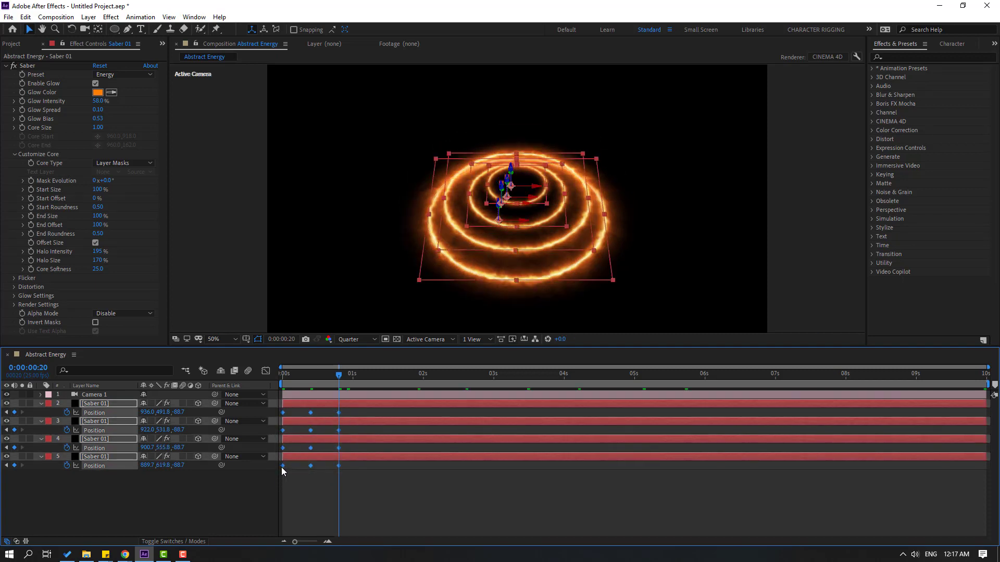
{"action": "right_click", "coordinate": [284, 466]}
{"action": "left_click", "coordinate": [432, 391]}
{"action": "key", "text": "space"}
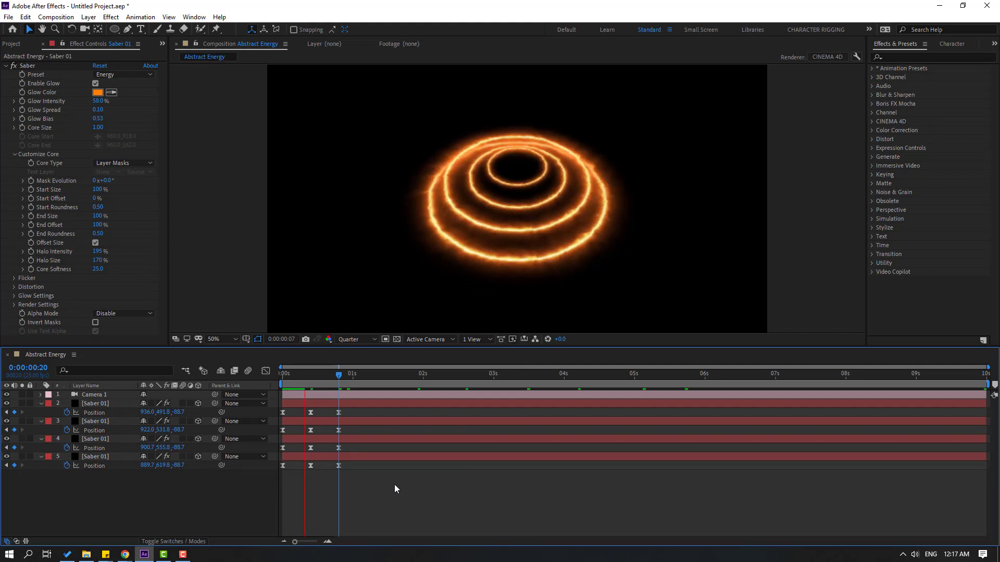
Step: Stop the preview and shift layer 4's Position keyframes to start 5 frames in
{"action": "key", "text": "space"}
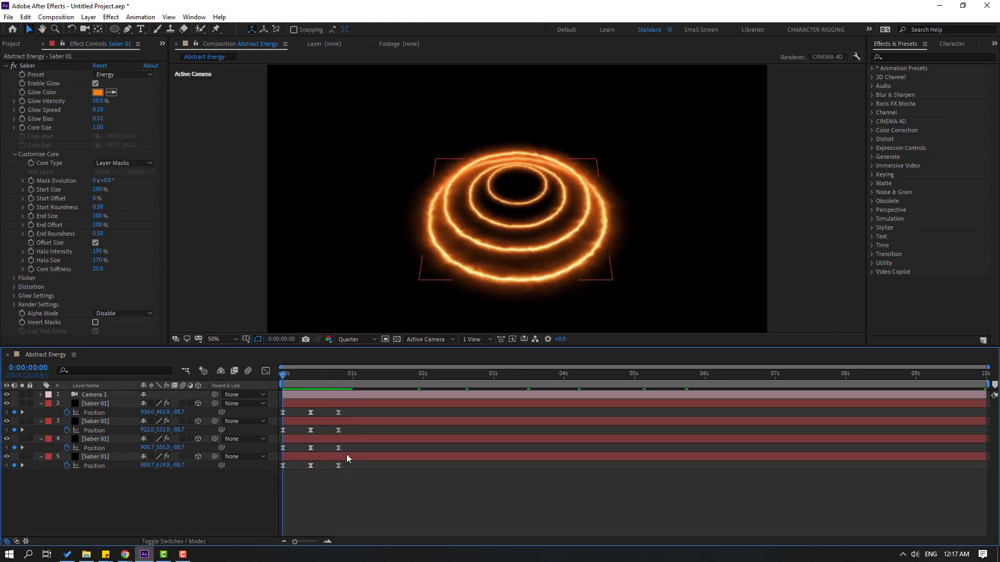
{"action": "left_click_drag", "start_coordinate": [346, 454], "coordinate": [276, 444]}
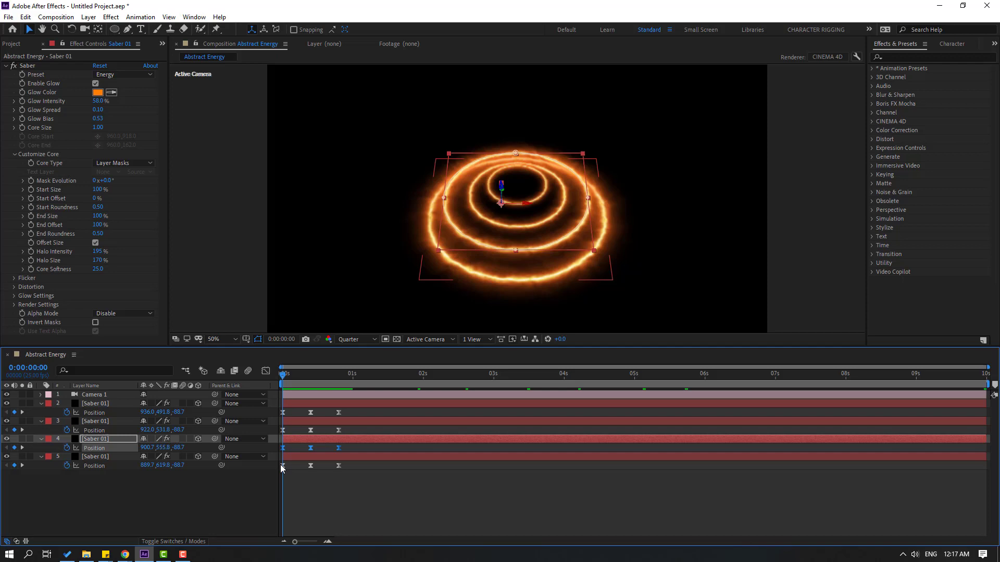
{"action": "mouse_move", "coordinate": [282, 465]}
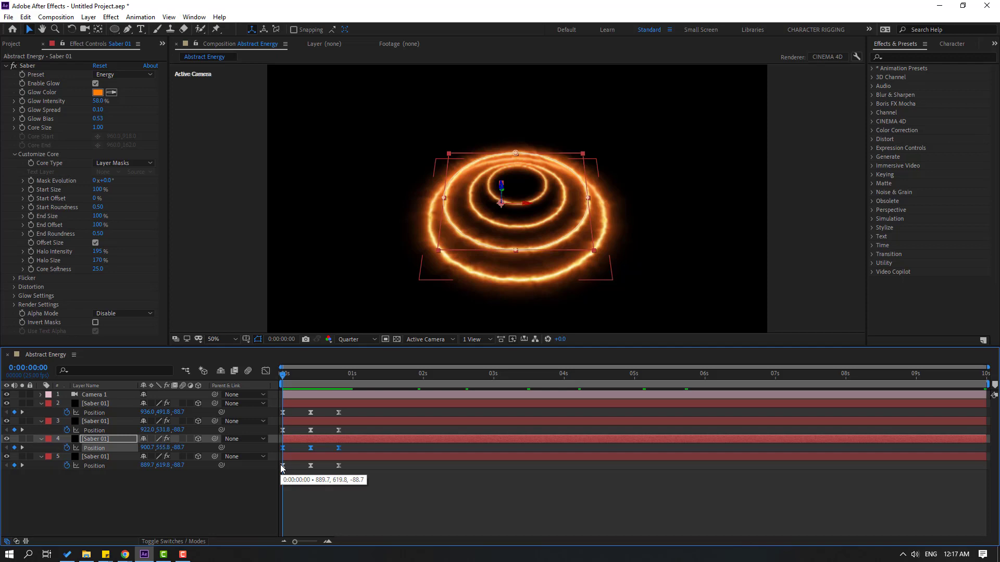
{"action": "key", "text": "Page_Down"}
{"action": "key", "text": "Page_Down"}
{"action": "key", "text": "Page_Down"}
{"action": "key", "text": "Page_Down"}
{"action": "key", "text": "Page_Down"}
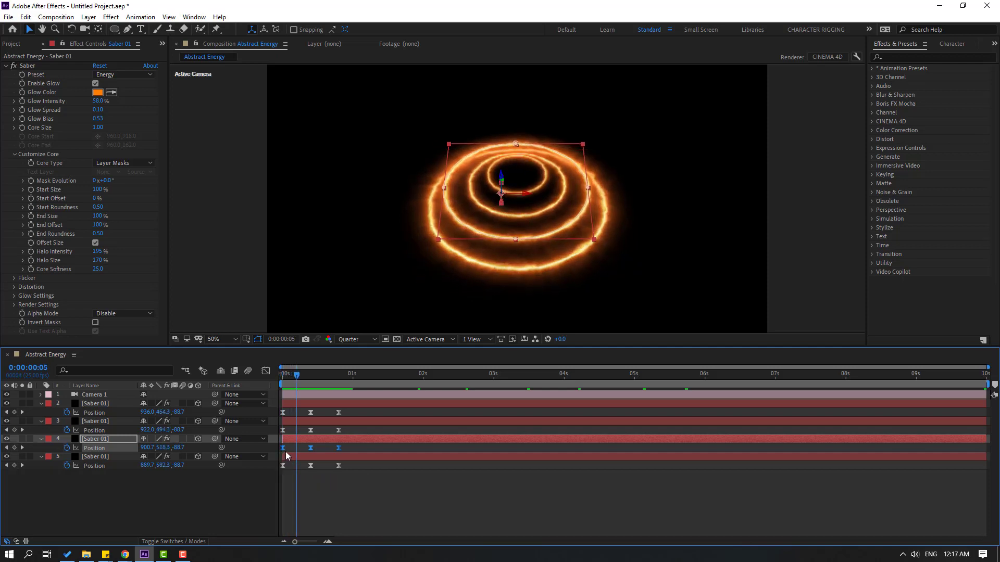
{"action": "mouse_move", "coordinate": [286, 451]}
{"action": "left_mouse_down"}
{"action": "mouse_move", "coordinate": [300, 451]}
{"action": "mouse_move", "coordinate": [267, 433]}
{"action": "left_mouse_up"}
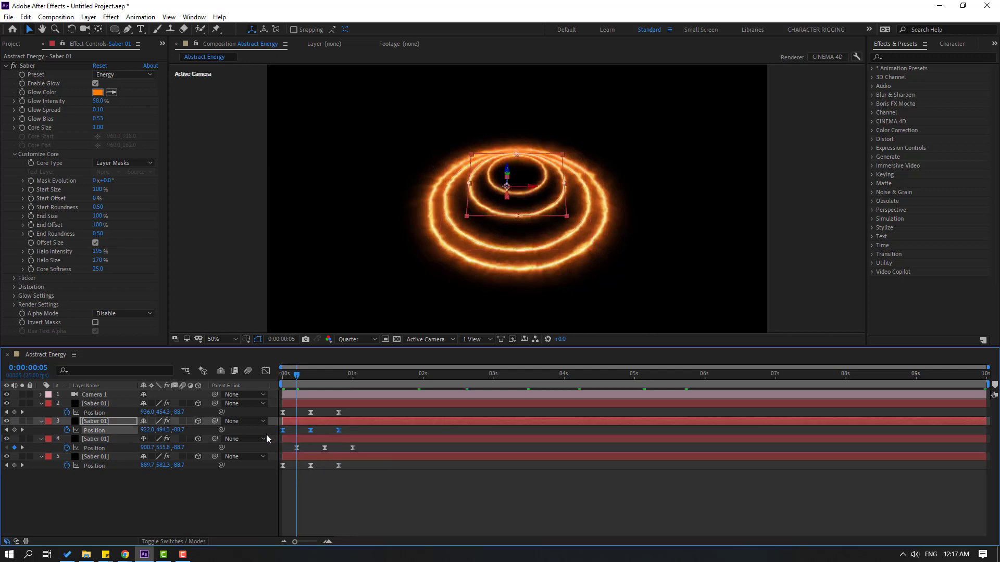
Step: Move layer 3's and layer 2's Position keyframes to 10 and 15 frames, then return to start
{"action": "key", "text": "Page_Down"}
{"action": "key", "text": "Page_Down"}
{"action": "key", "text": "Page_Down"}
{"action": "key", "text": "Page_Down"}
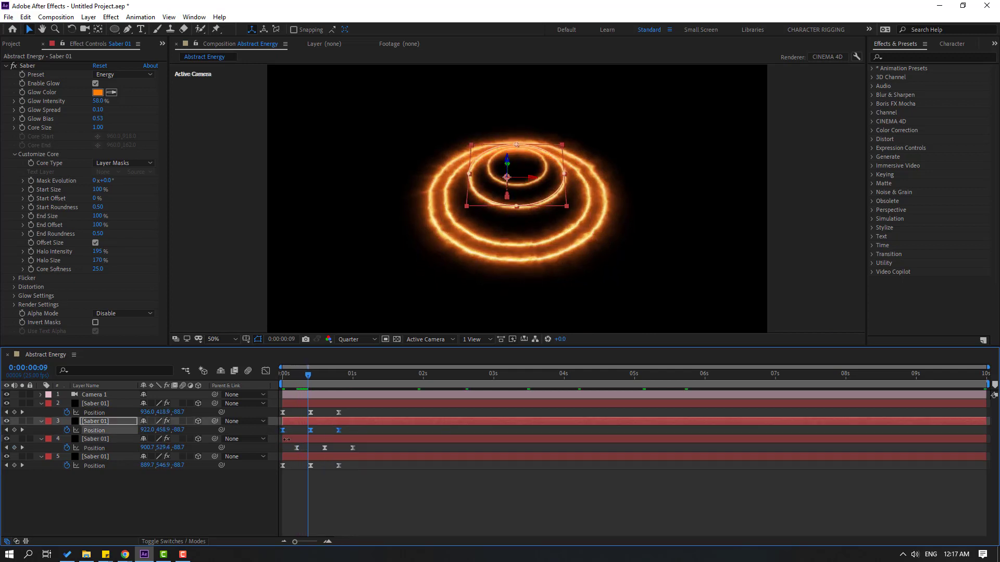
{"action": "key", "text": "Page_Down"}
{"action": "mouse_move", "coordinate": [288, 432]}
{"action": "left_mouse_down"}
{"action": "mouse_move", "coordinate": [316, 432]}
{"action": "mouse_move", "coordinate": [277, 420]}
{"action": "left_mouse_up"}
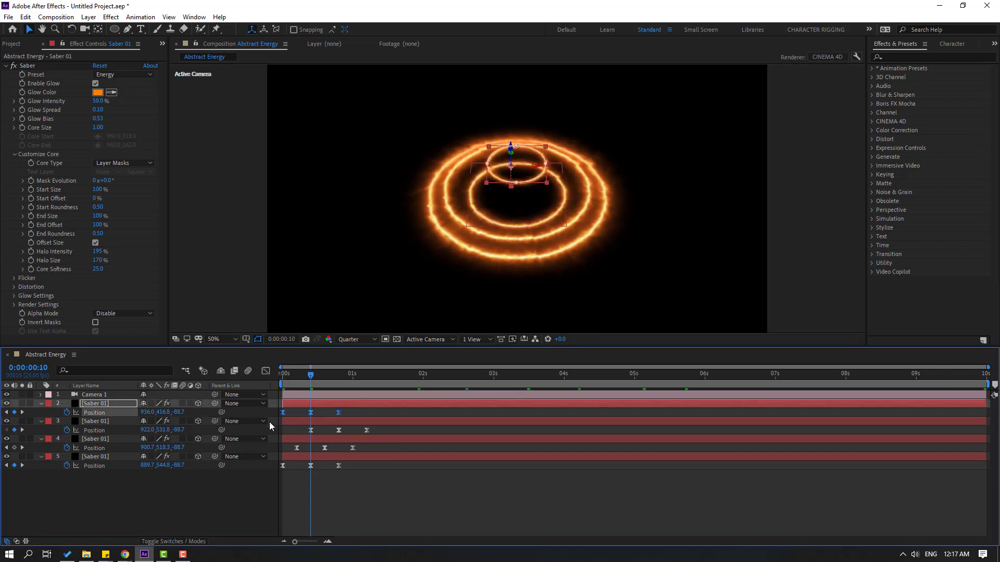
{"action": "key", "text": "Page_Down"}
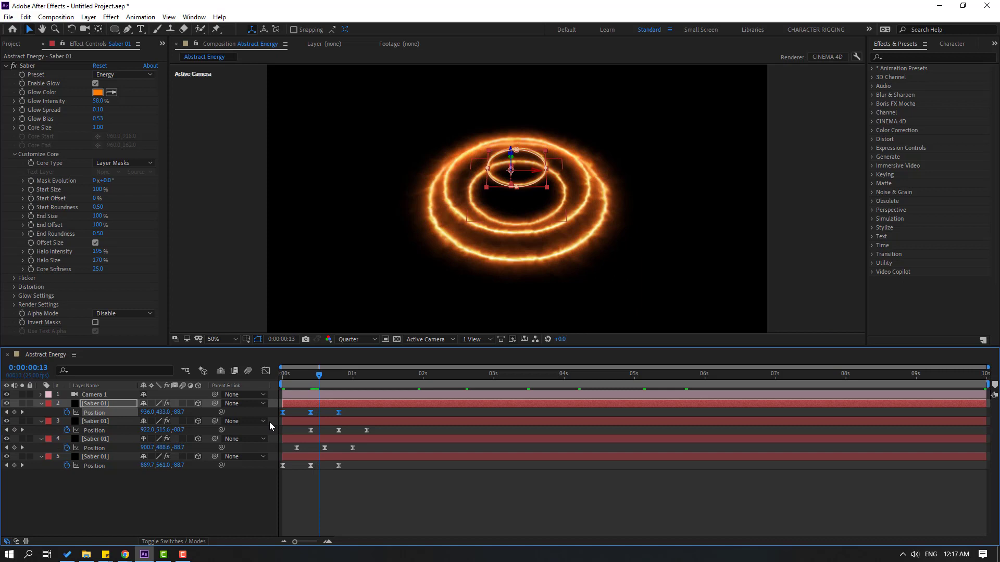
{"action": "key", "text": "Page_Down"}
{"action": "key", "text": "Page_Down"}
{"action": "key", "text": "Page_Down"}
{"action": "left_click_drag", "start_coordinate": [283, 413], "coordinate": [325, 413]}
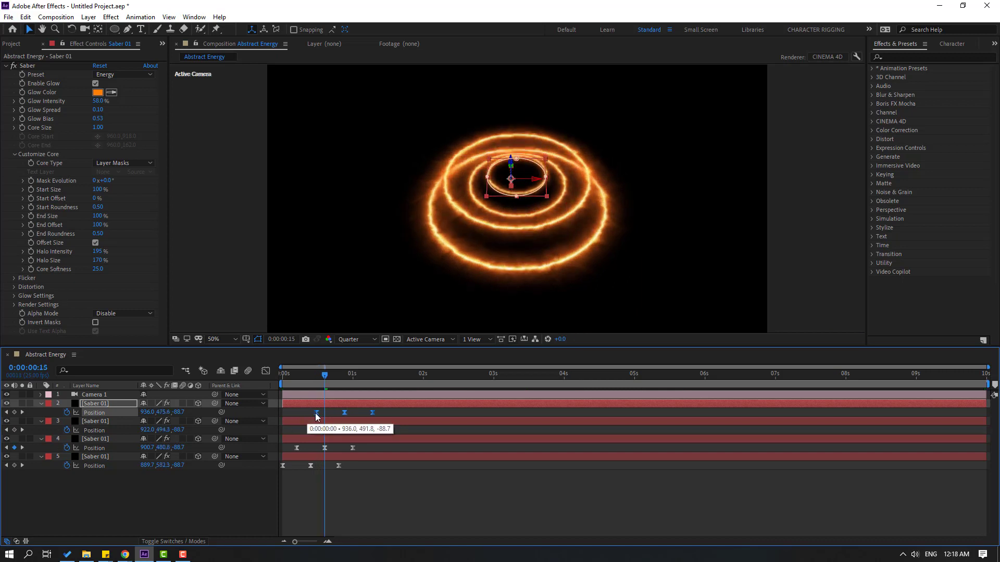
{"action": "mouse_move", "coordinate": [317, 379]}
{"action": "left_mouse_down"}
{"action": "mouse_move", "coordinate": [271, 393]}
{"action": "mouse_move", "coordinate": [356, 380]}
{"action": "left_mouse_up"}
{"action": "left_click", "coordinate": [321, 503]}
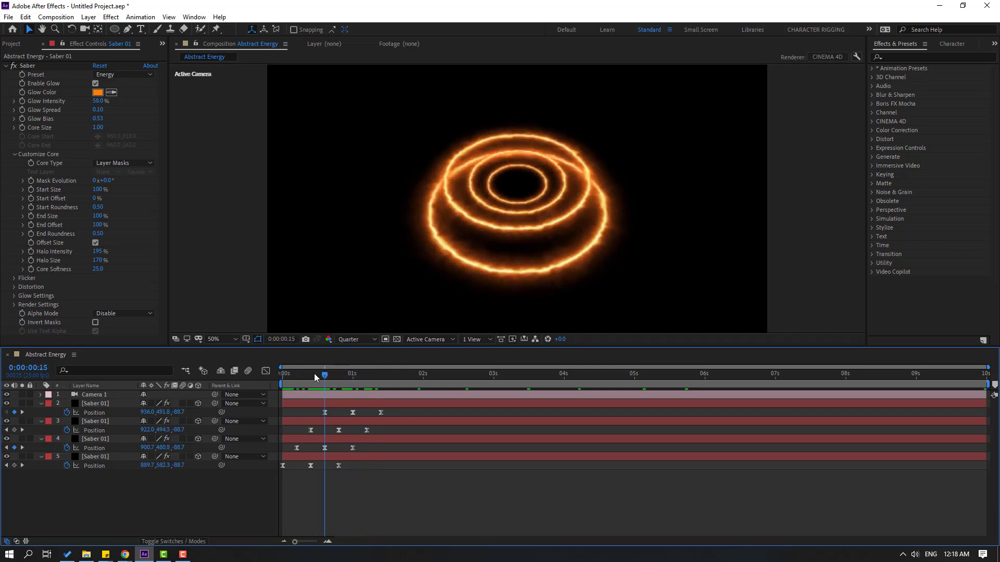
{"action": "left_click_drag", "start_coordinate": [356, 381], "coordinate": [246, 381]}
{"action": "key", "text": "space"}
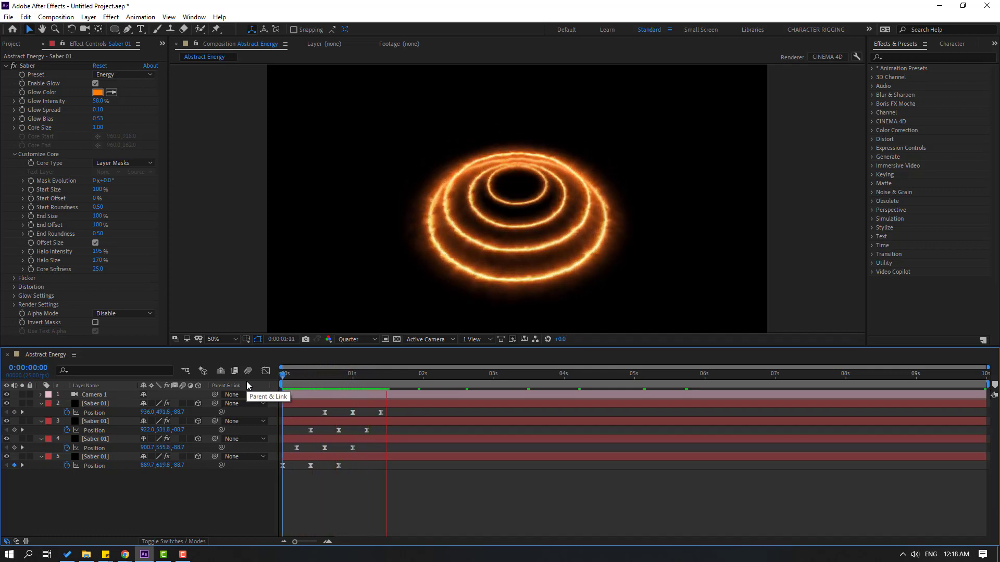
{"action": "key", "text": "space"}
{"action": "key", "text": "space"}
{"action": "key", "text": "space"}
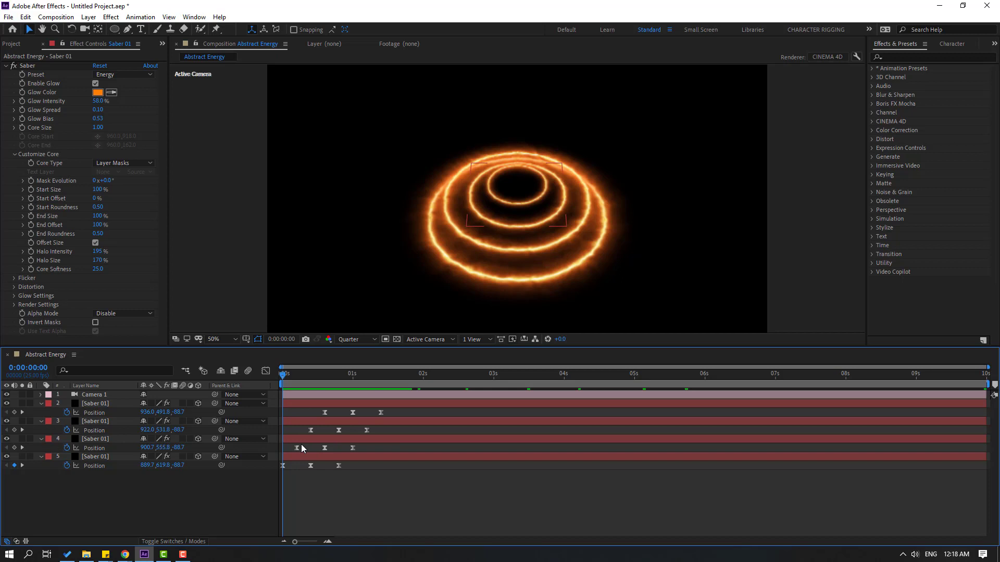
Step: Add a loopOut() expression to layer 2's Position and select the expression text for copying
{"action": "left_click", "coordinate": [66, 413], "text": "alt"}
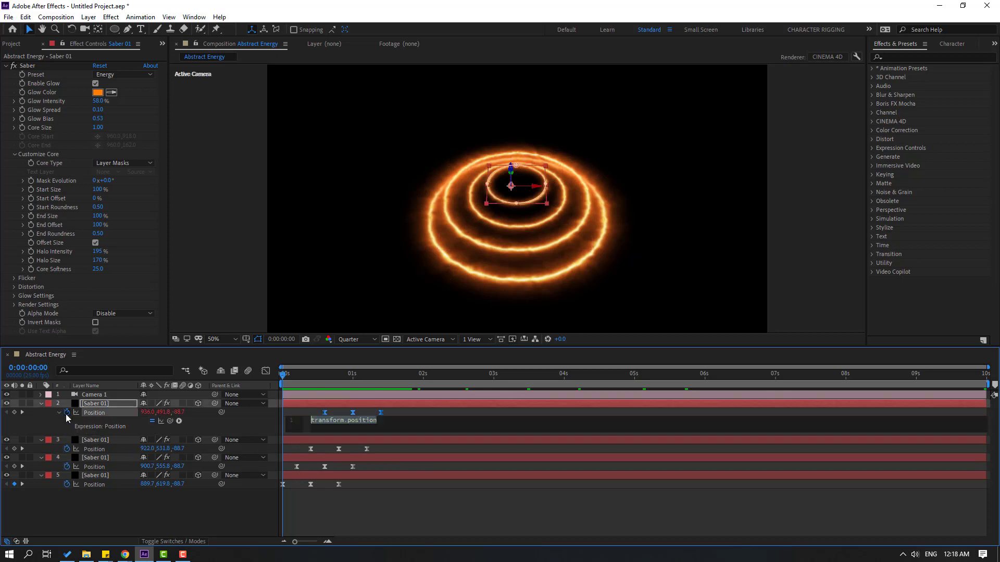
{"action": "type", "text": "lo"}
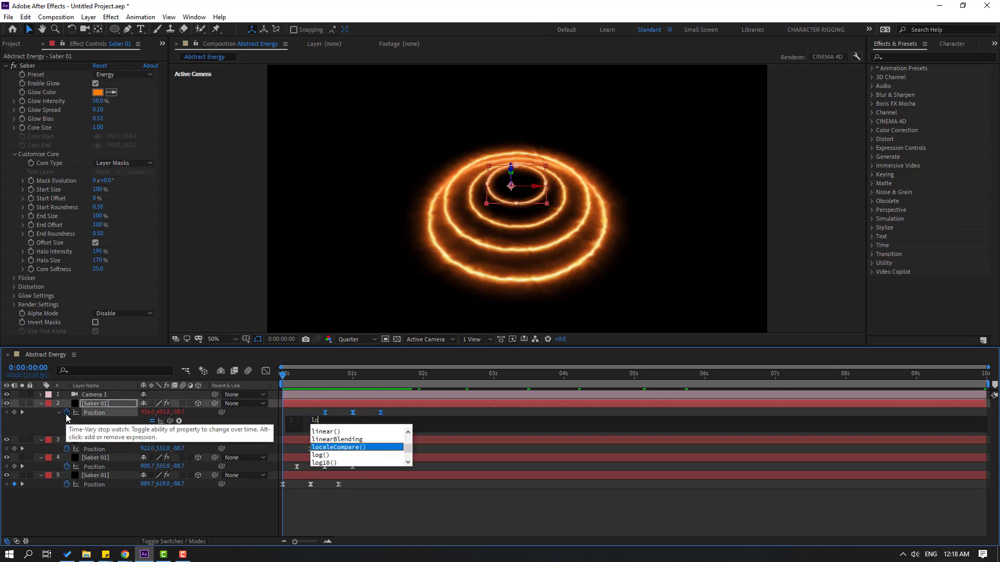
{"action": "type", "text": "op"}
{"action": "left_click", "coordinate": [334, 448]}
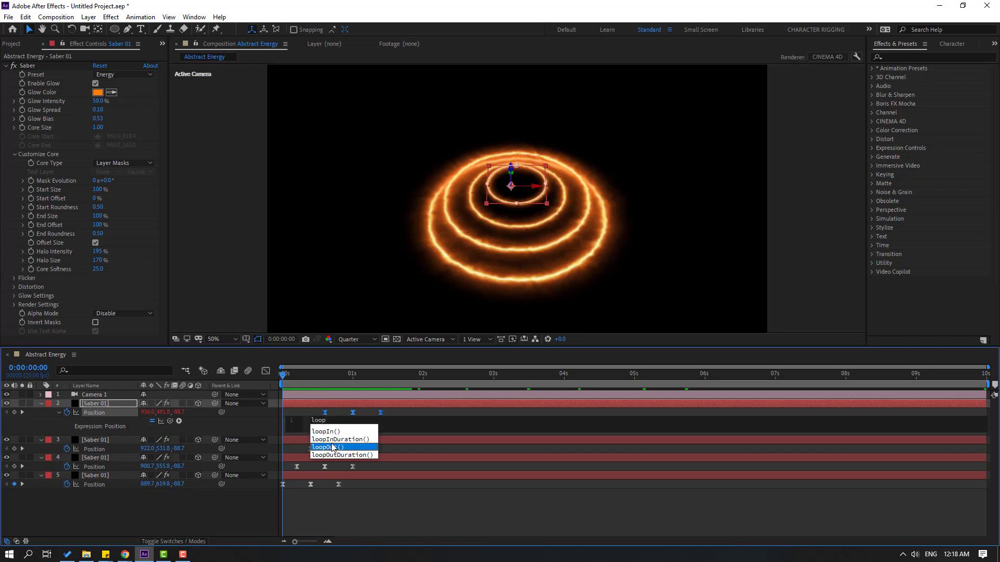
{"action": "left_click", "coordinate": [334, 448]}
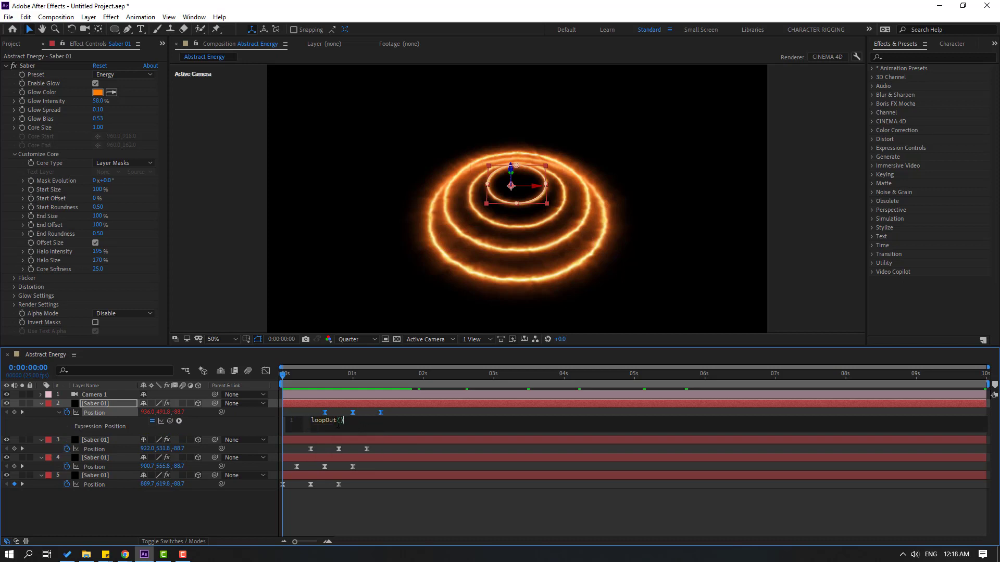
{"action": "left_click_drag", "start_coordinate": [340, 423], "coordinate": [308, 423]}
{"action": "key", "text": "ctrl+c"}
Step: Commit layer 2's expression and paste loopOut() into the Position of layers 3, 4 and 5
{"action": "left_click", "coordinate": [535, 508]}
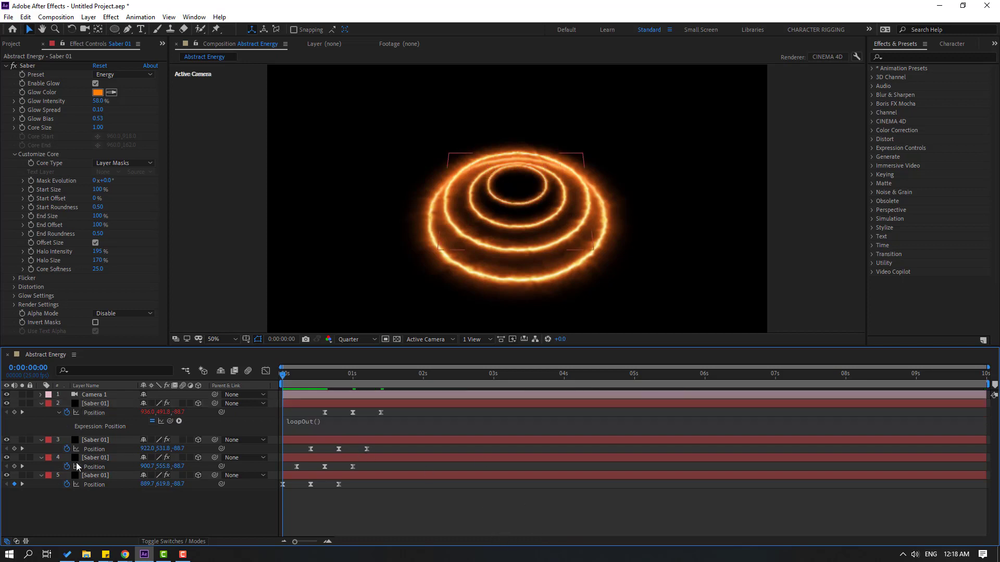
{"action": "left_click", "coordinate": [67, 449], "text": "alt"}
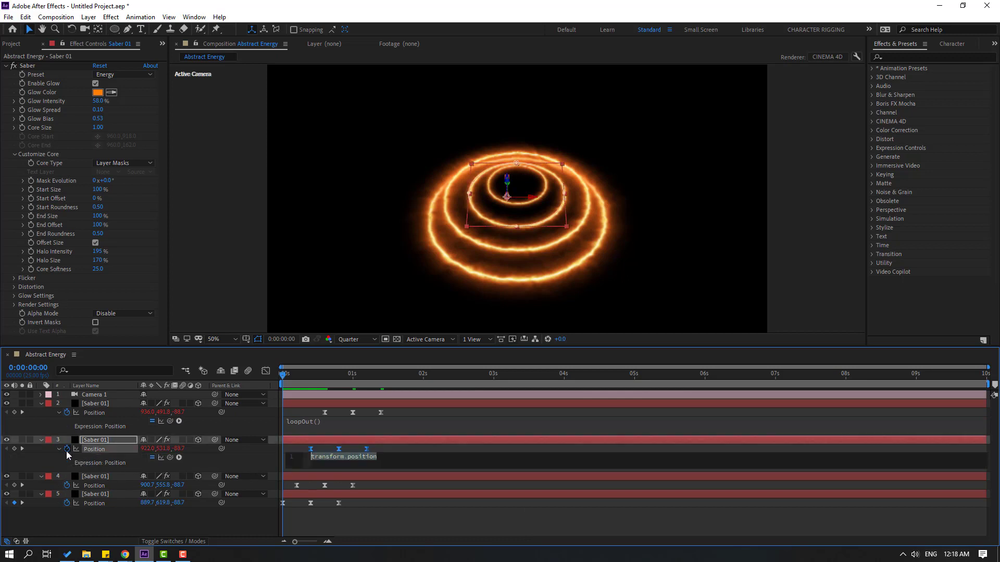
{"action": "key", "text": "ctrl+v"}
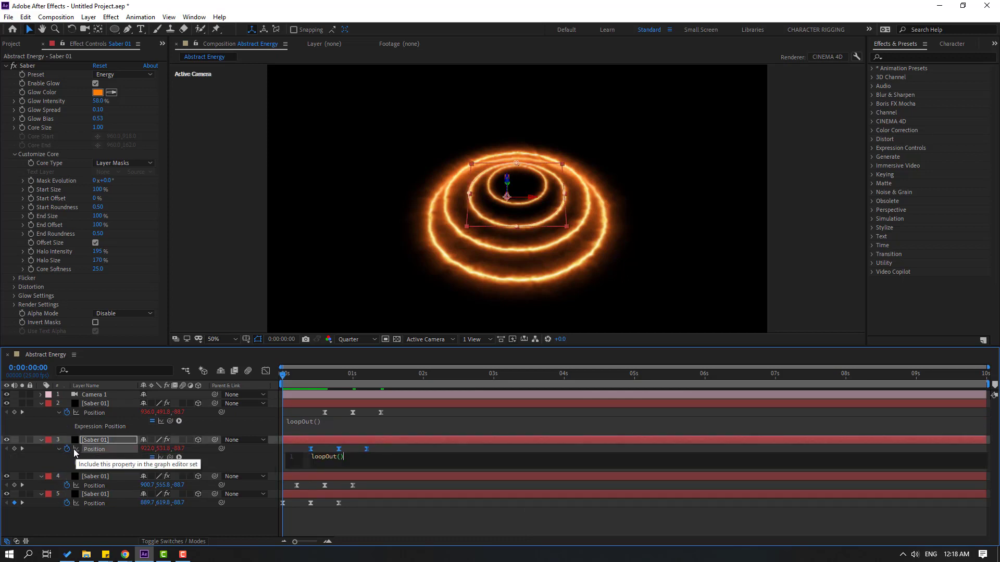
{"action": "left_click", "coordinate": [488, 517]}
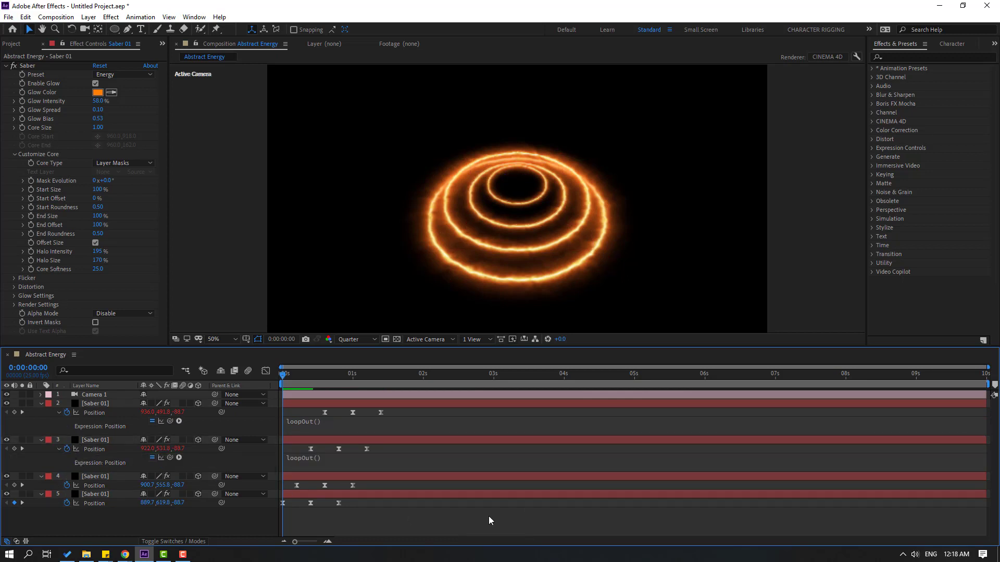
{"action": "left_click", "coordinate": [67, 486], "text": "alt"}
{"action": "key", "text": "ctrl+v"}
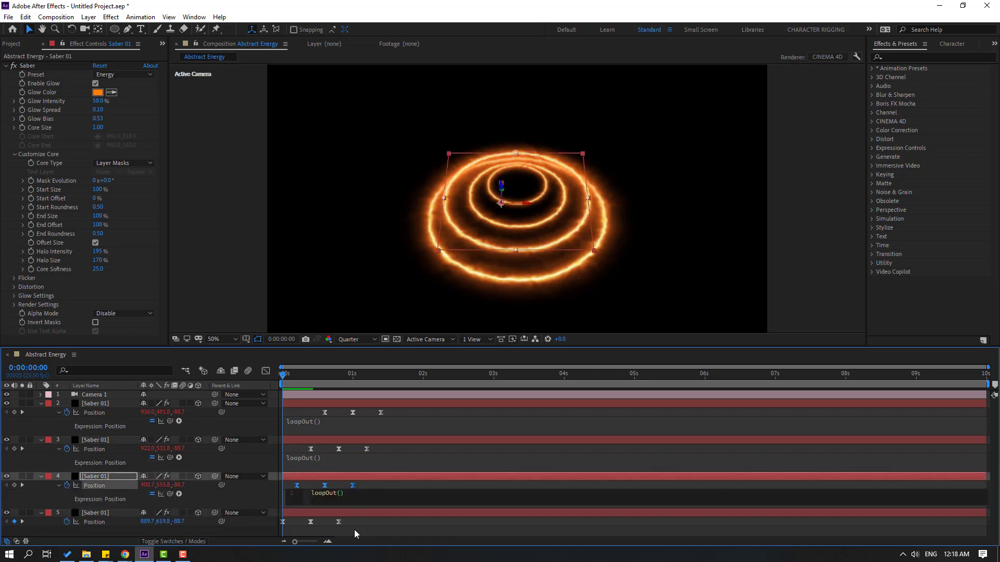
{"action": "left_click", "coordinate": [432, 486]}
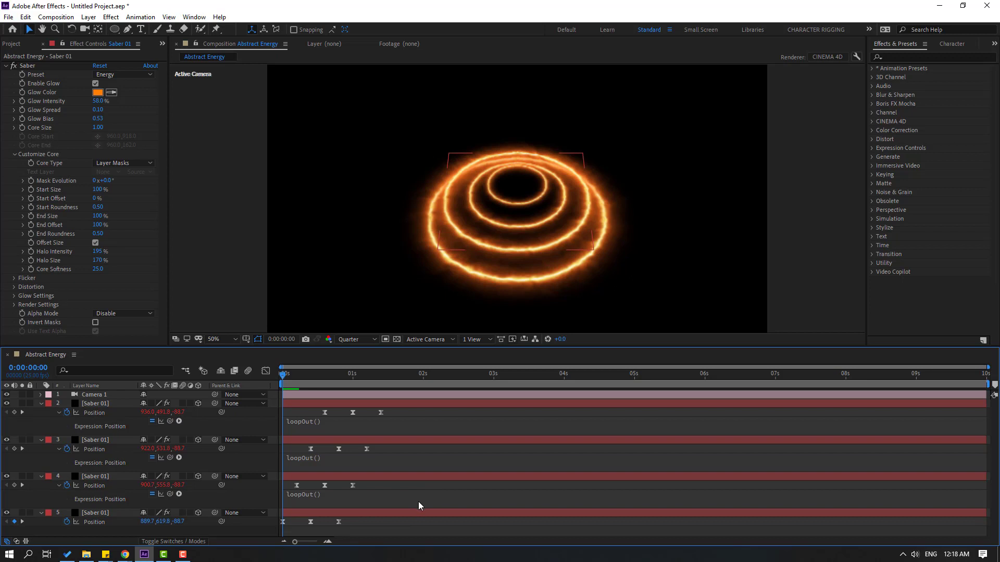
{"action": "left_click", "coordinate": [67, 521], "text": "alt"}
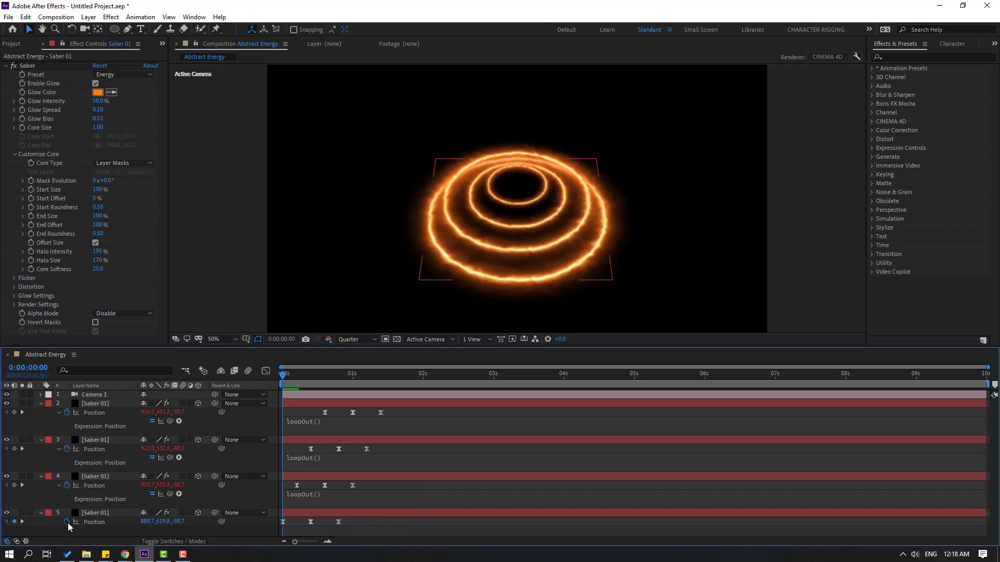
{"action": "key", "text": "ctrl+v"}
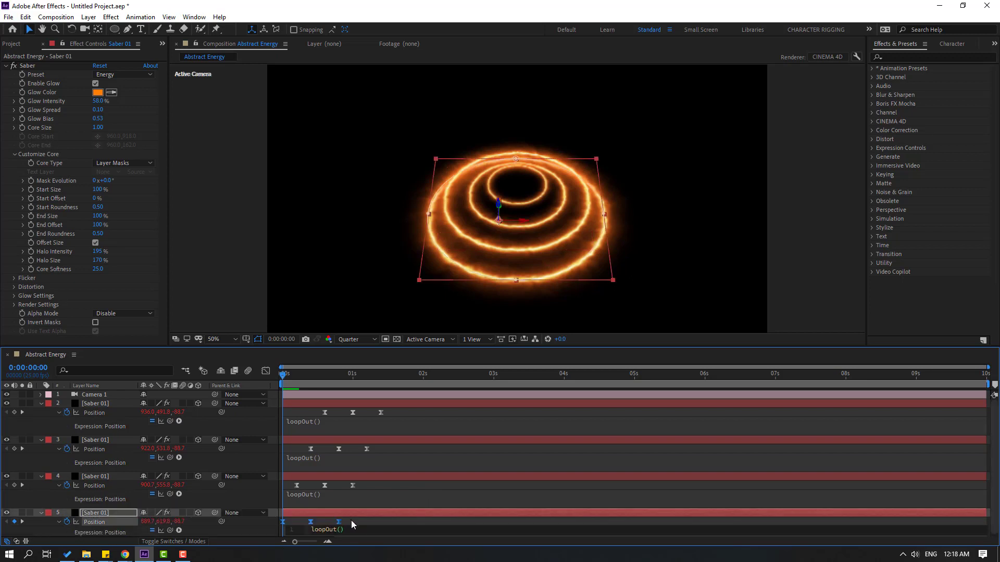
{"action": "left_click", "coordinate": [361, 487]}
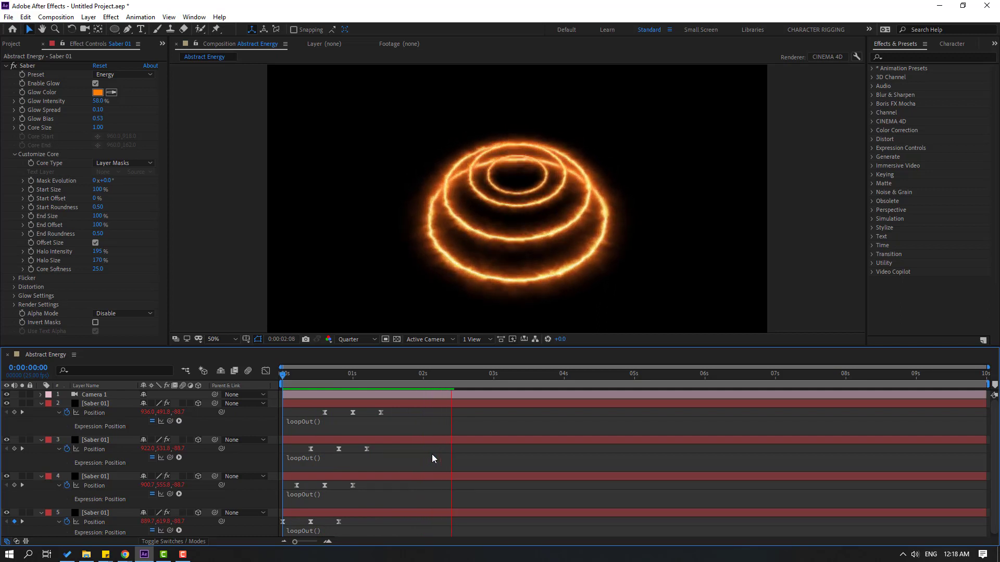
{"action": "scroll", "coordinate": [319, 504], "scroll_direction": "down", "scroll_amount": 1}
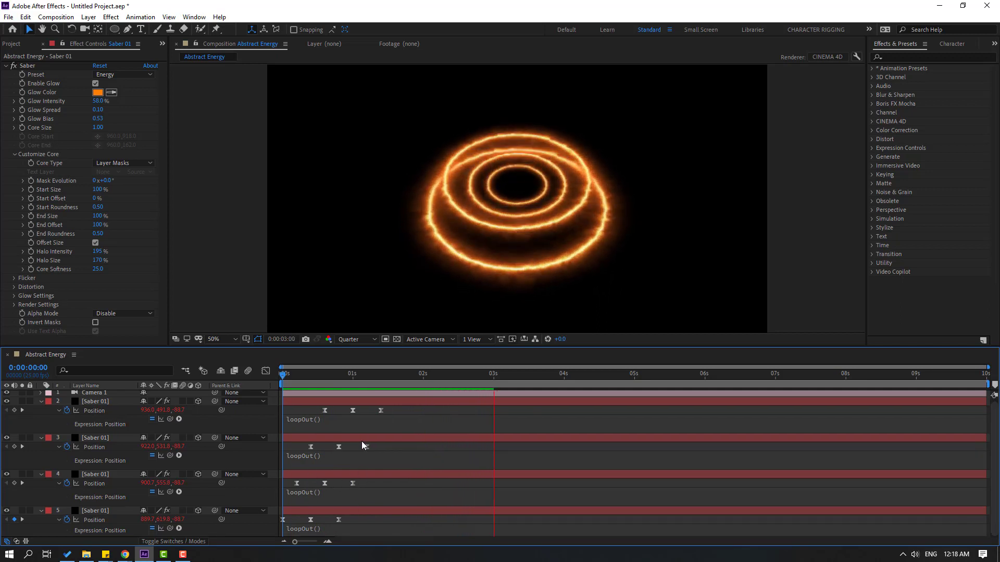
{"action": "scroll", "coordinate": [363, 450], "scroll_direction": "up", "scroll_amount": 1}
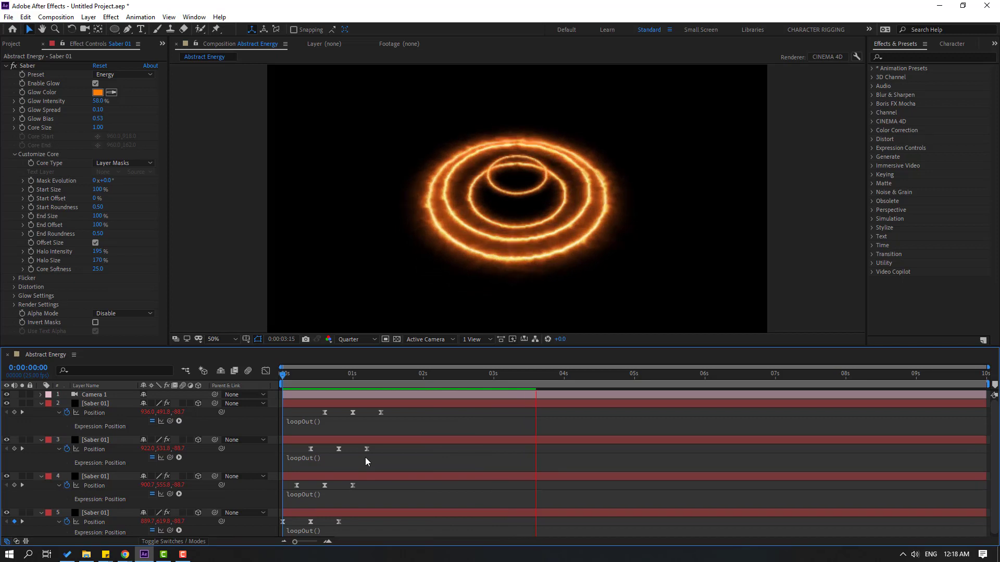